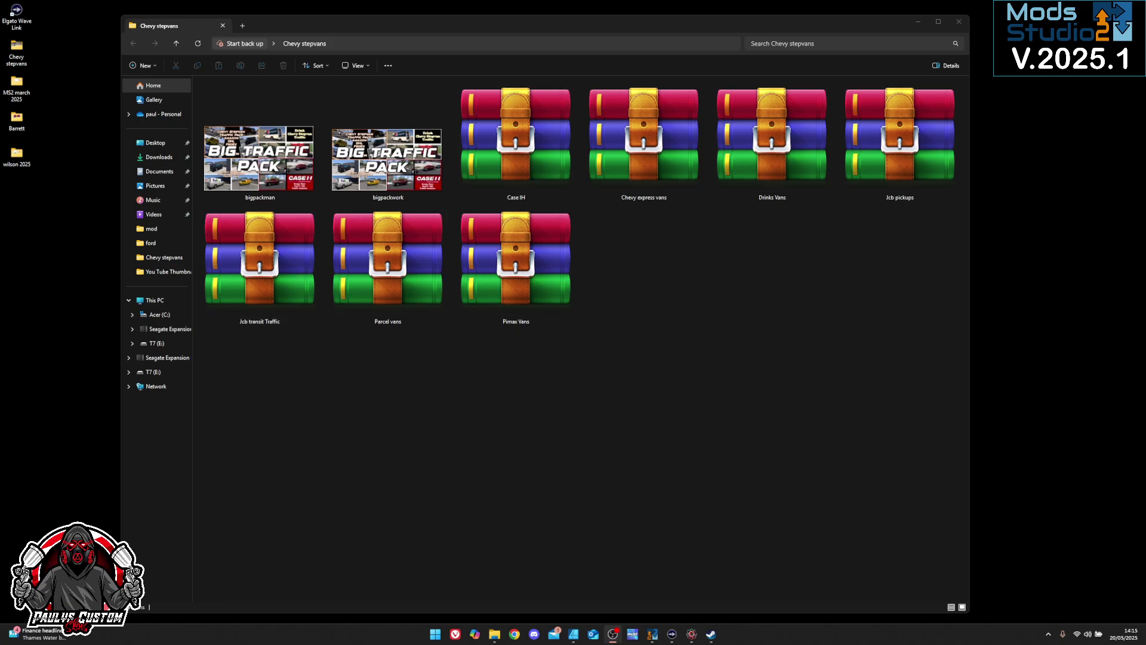
Step: Switch to Mods Studio 2 and examine the new-project types and the list of templates that can be added
{"action": "left_click", "coordinate": [653, 636]}
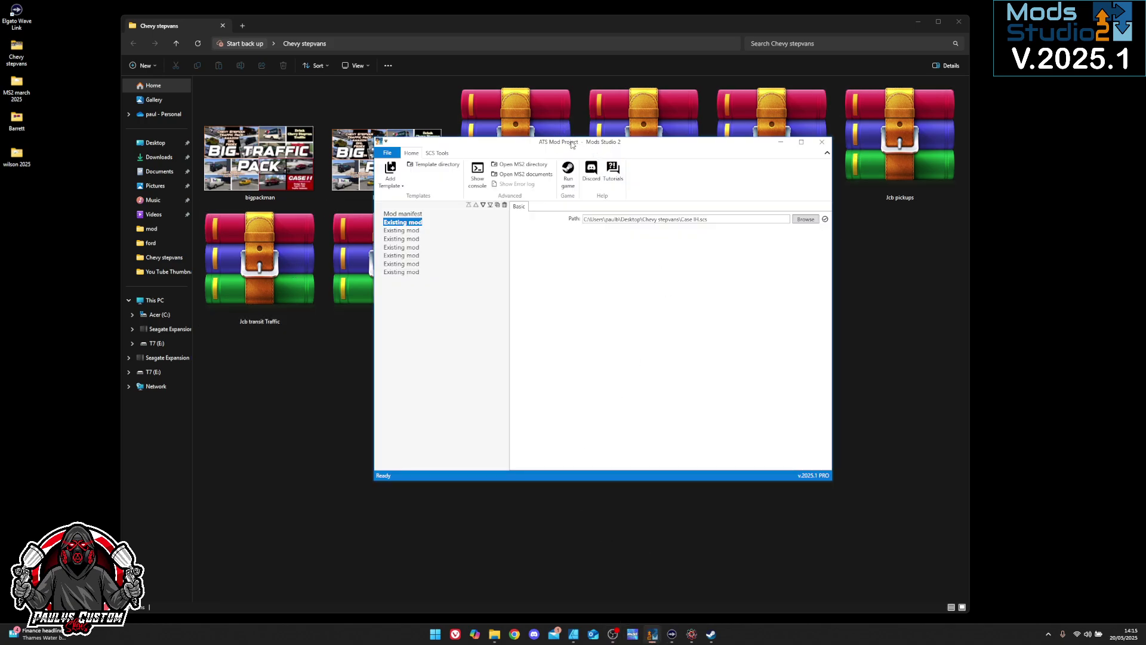
{"action": "left_click_drag", "start_coordinate": [558, 144], "coordinate": [762, 225]}
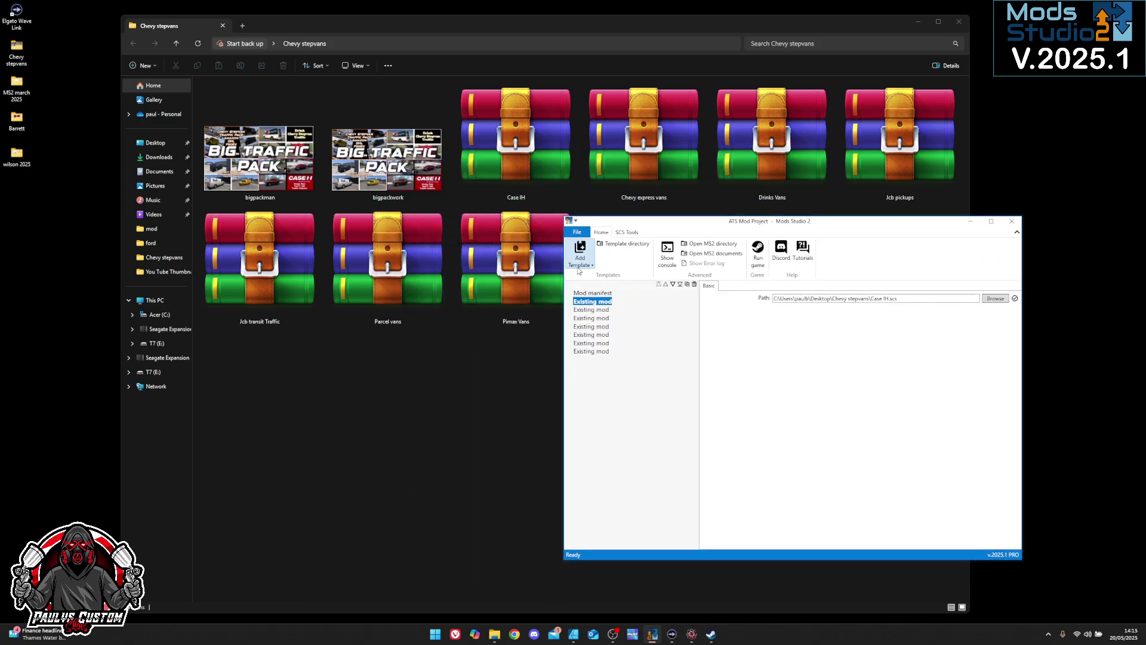
{"action": "left_click", "coordinate": [577, 232]}
{"action": "left_click", "coordinate": [591, 279]}
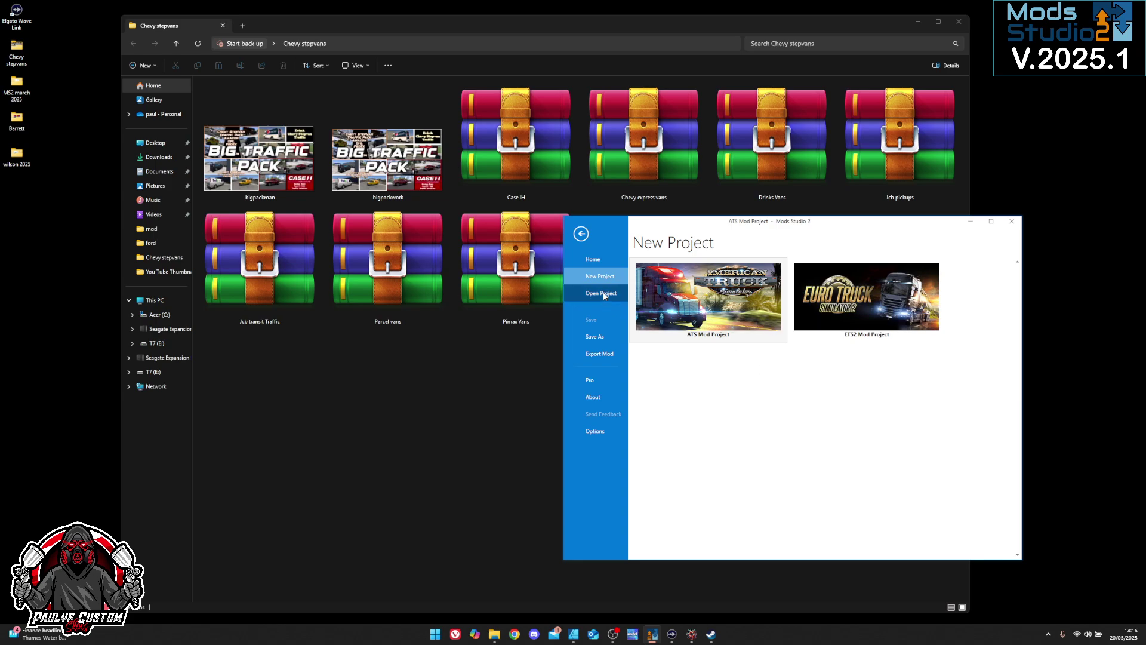
{"action": "left_click", "coordinate": [581, 234]}
{"action": "left_click", "coordinate": [581, 260]}
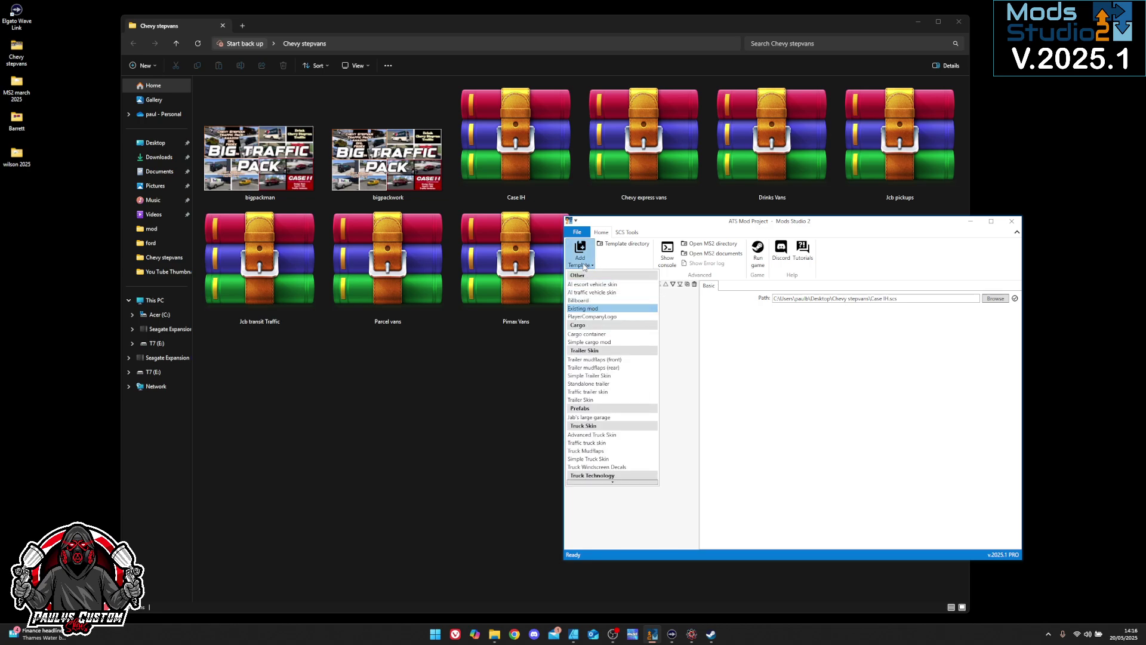
{"action": "left_click", "coordinate": [593, 308]}
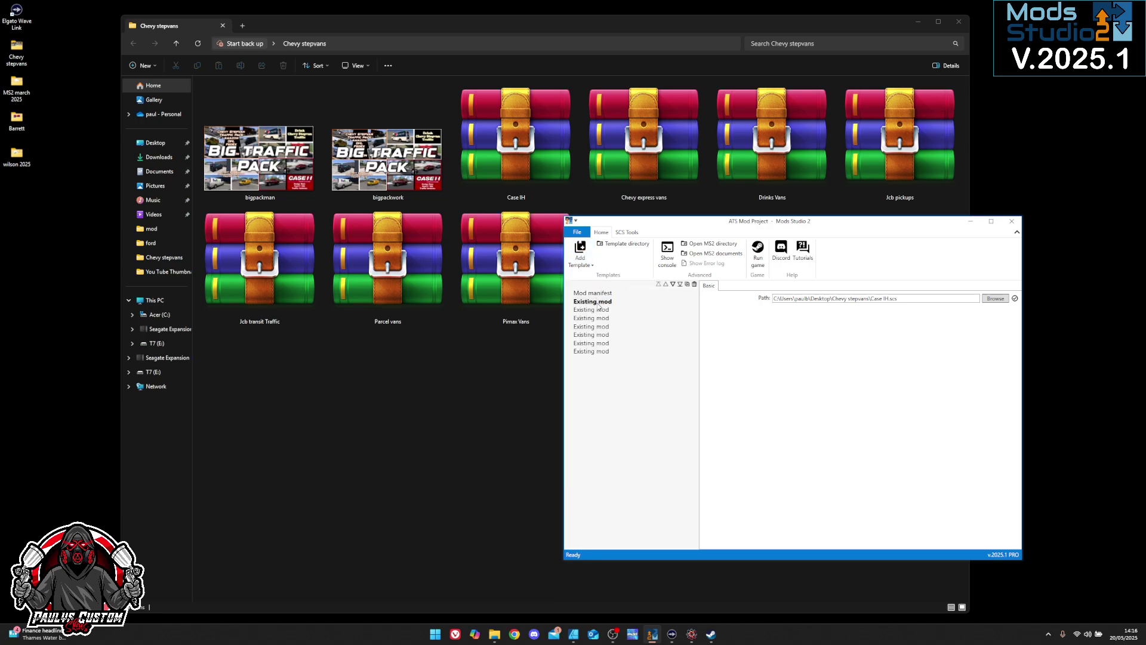
{"action": "left_click", "coordinate": [995, 299]}
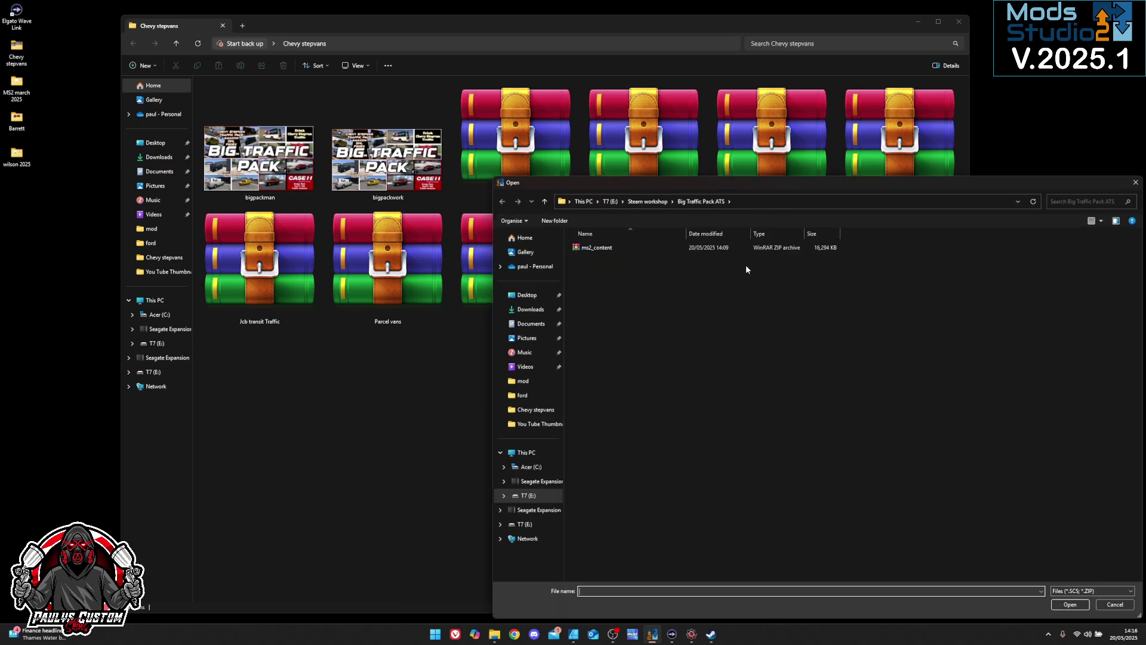
{"action": "left_click", "coordinate": [531, 410]}
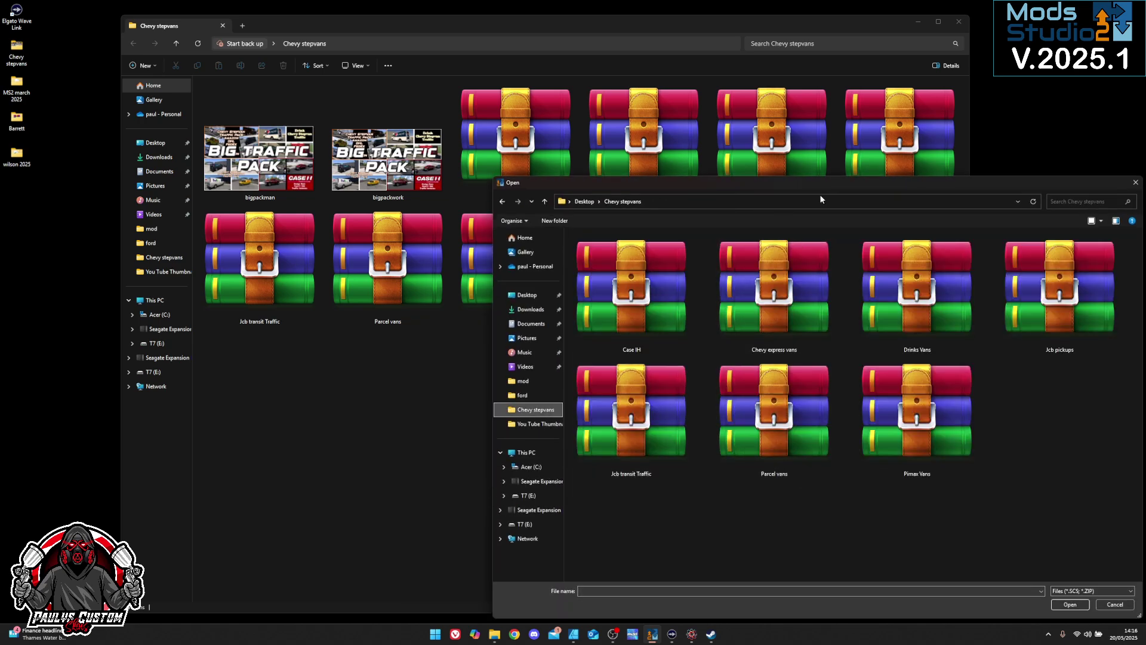
{"action": "left_click_drag", "start_coordinate": [822, 188], "coordinate": [676, 375]}
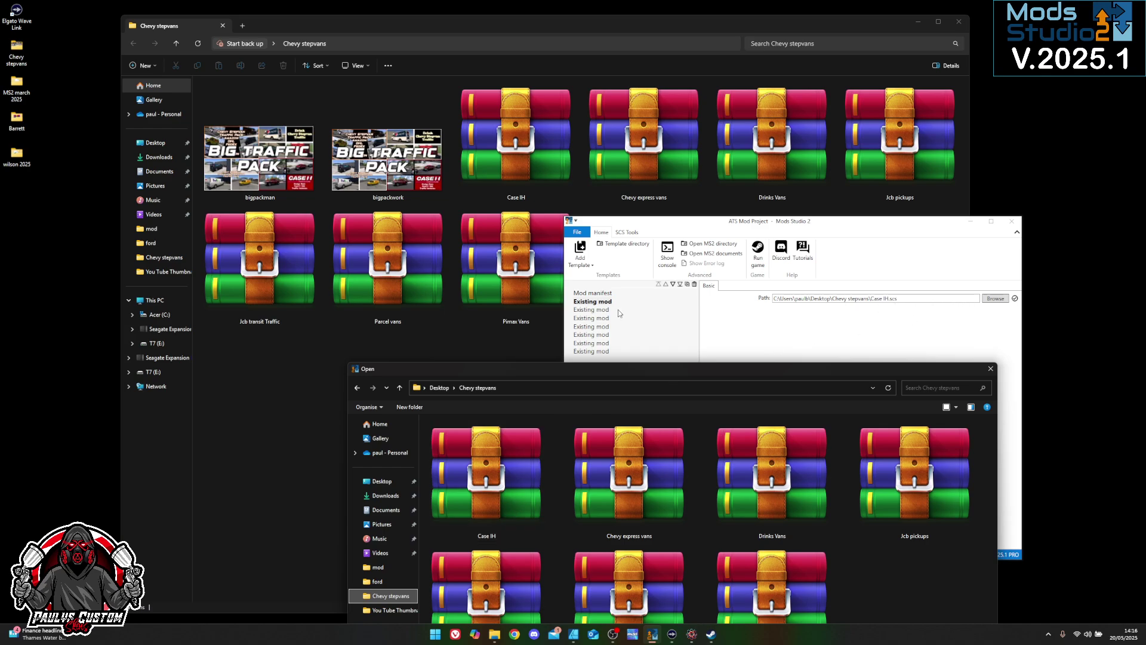
{"action": "left_click", "coordinate": [991, 369]}
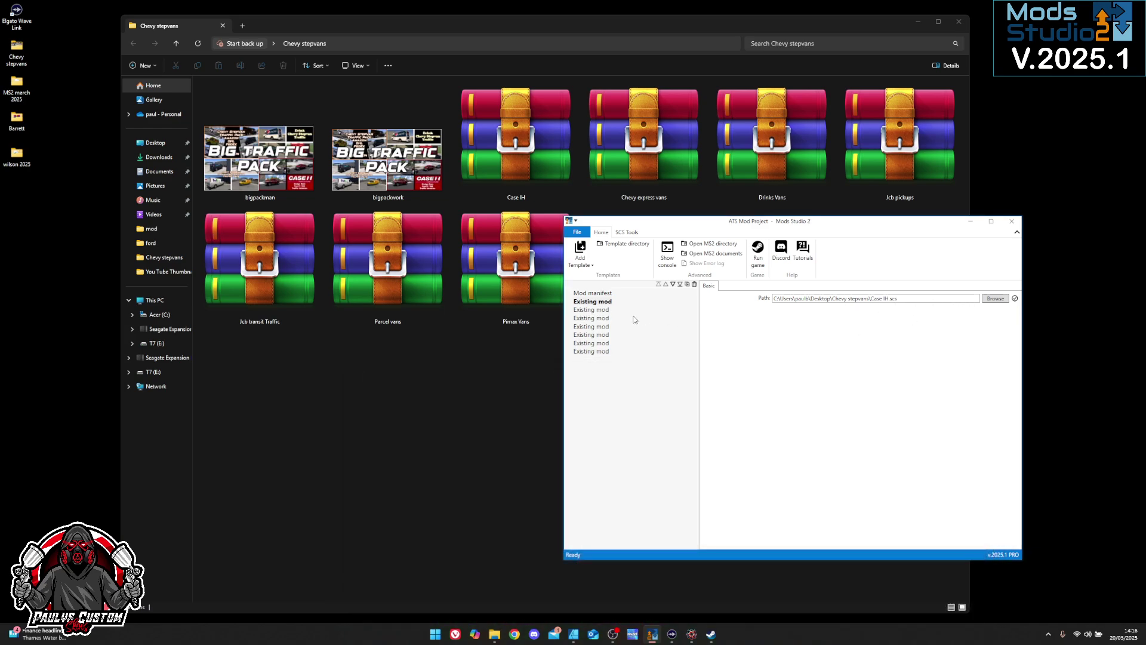
Step: Review the file path assigned to each remaining existing-mod entry, from the second entry to the last one
{"action": "left_click", "coordinate": [595, 309]}
{"action": "left_click_drag", "start_coordinate": [787, 221], "coordinate": [698, 315]}
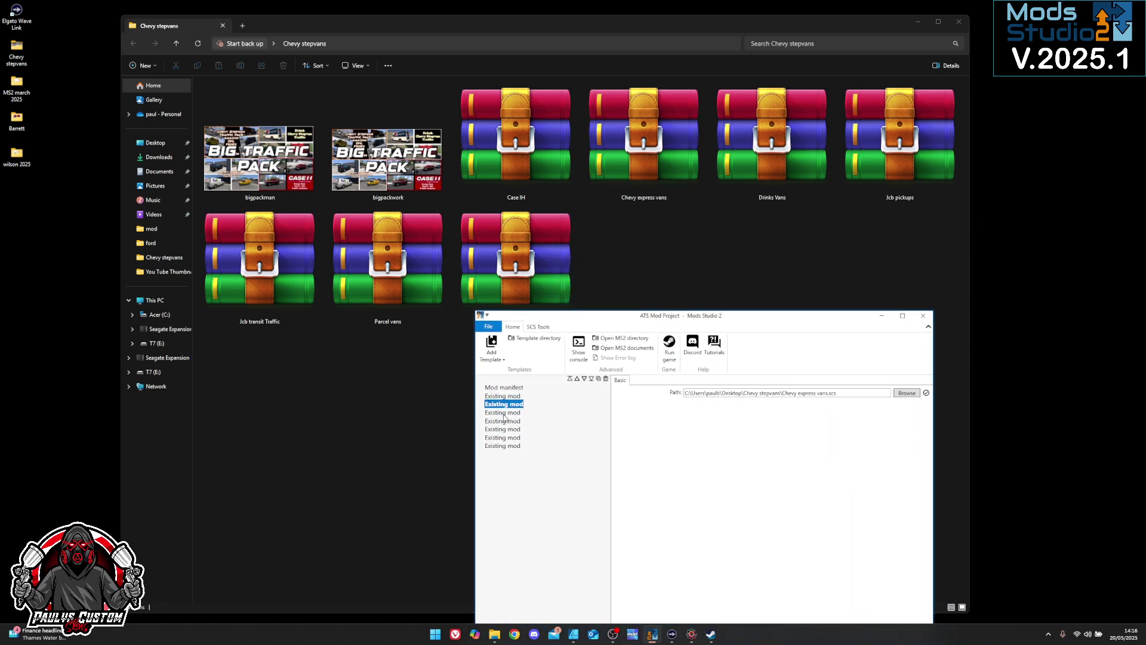
{"action": "left_click", "coordinate": [493, 353]}
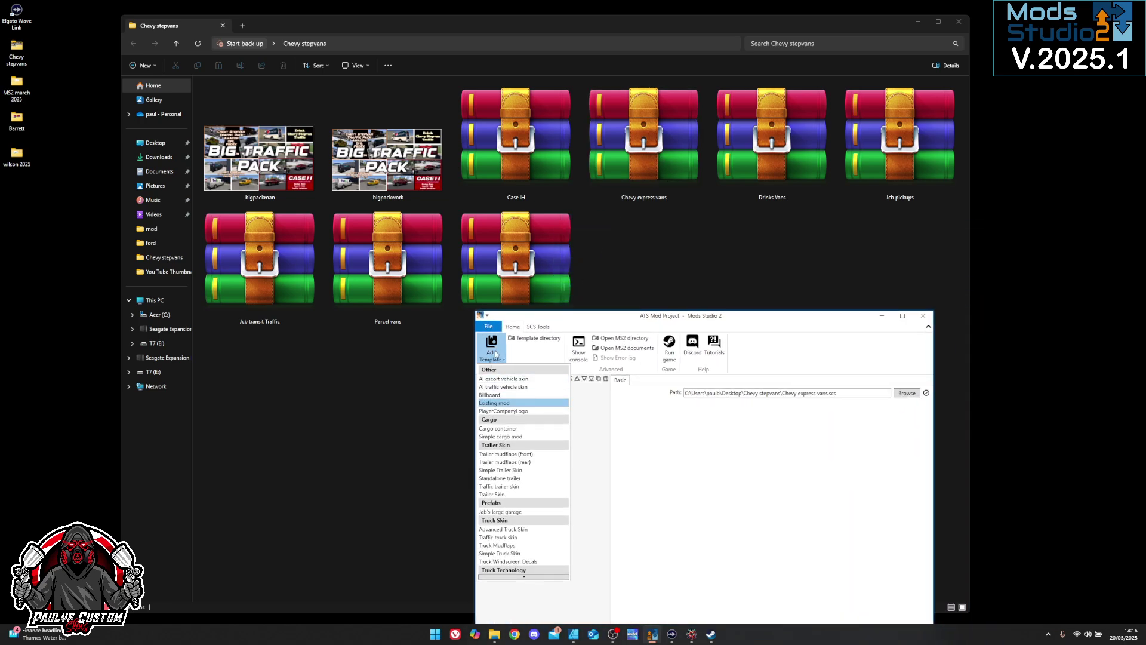
{"action": "left_click", "coordinate": [496, 353]}
{"action": "left_click", "coordinate": [501, 413]}
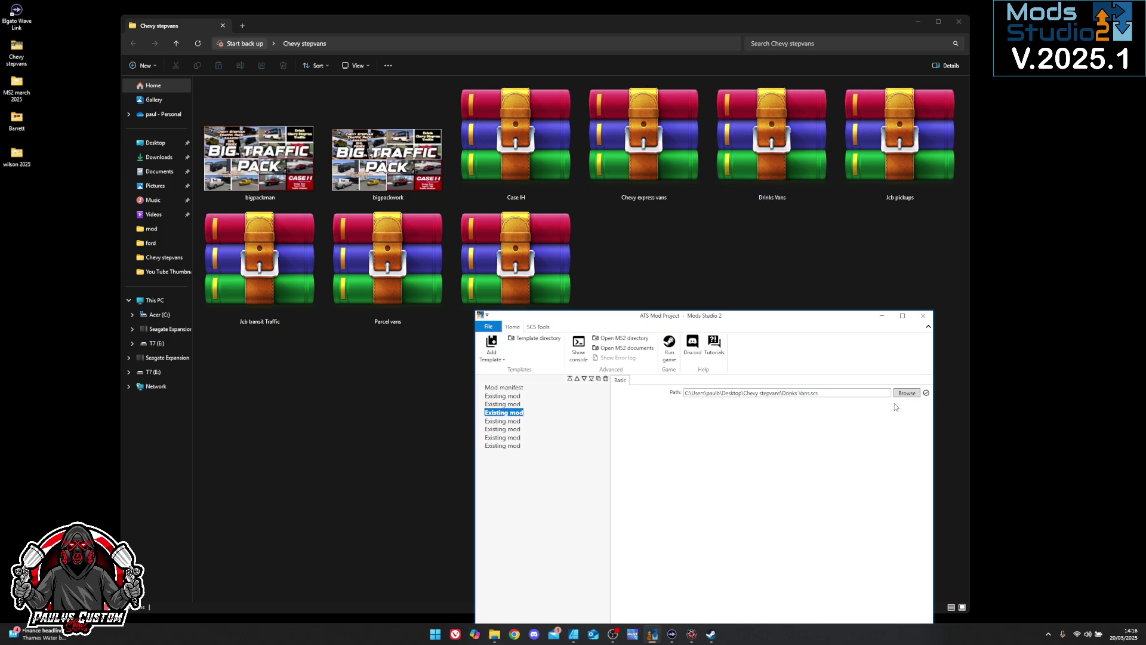
{"action": "left_click", "coordinate": [495, 361]}
{"action": "left_click", "coordinate": [496, 361]}
{"action": "left_click", "coordinate": [502, 422]}
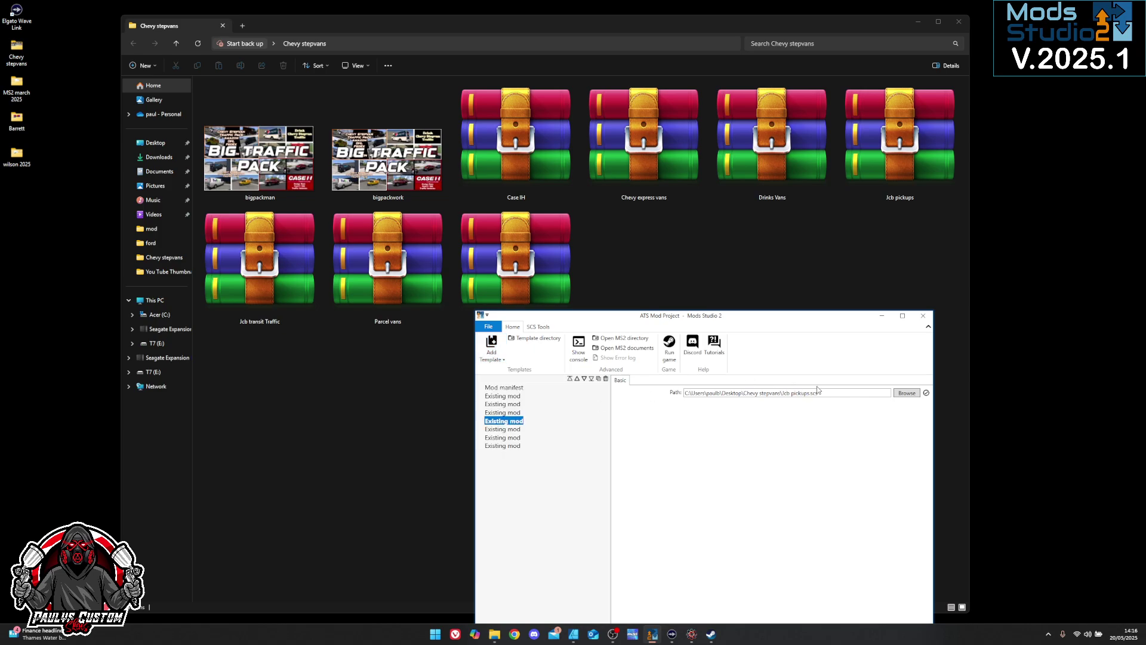
{"action": "left_click", "coordinate": [505, 429]}
{"action": "left_click", "coordinate": [498, 438]}
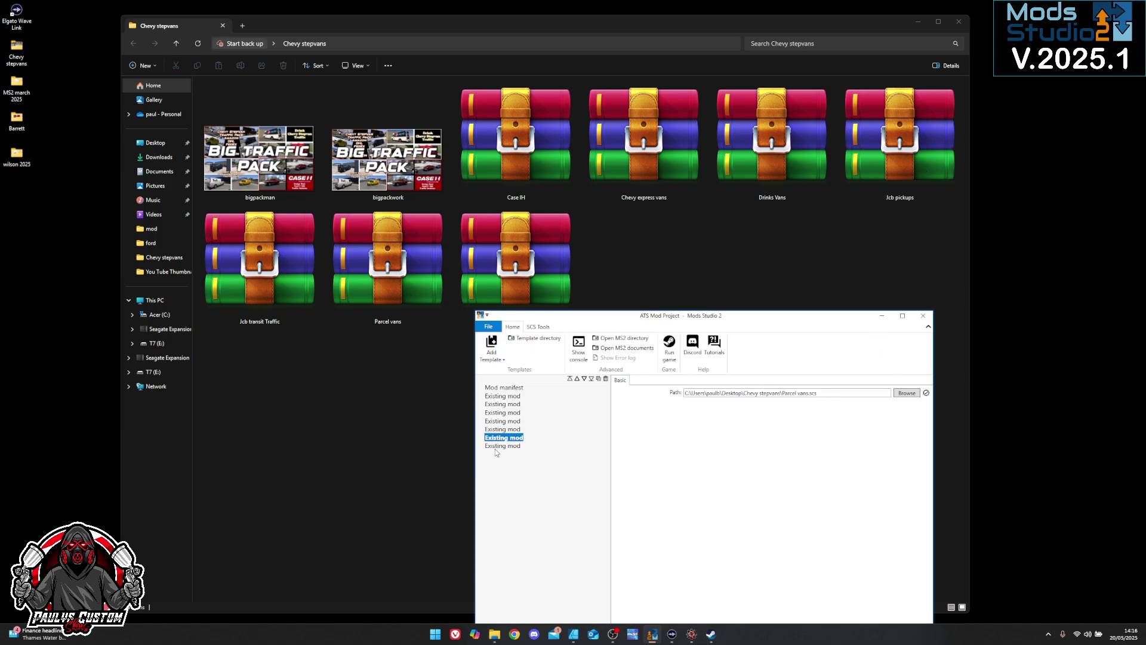
{"action": "left_click", "coordinate": [496, 446]}
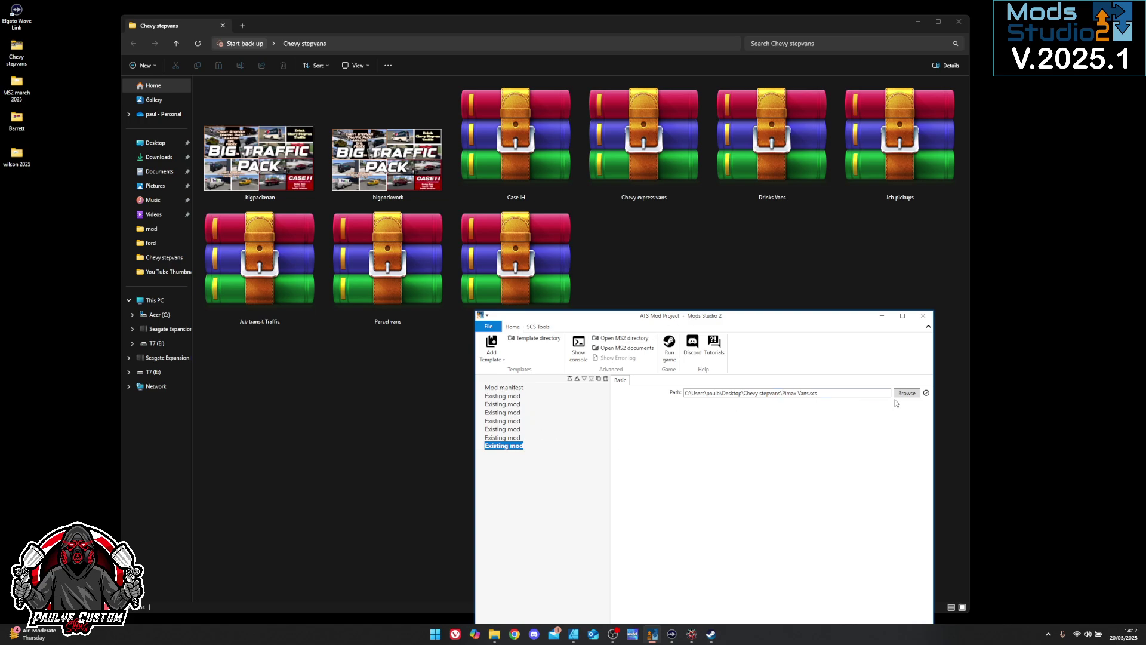
Step: Enlarge the project window, review the mod manifest's basic details and icon, and check the pack's source artwork in Affinity Designer
{"action": "left_click", "coordinate": [502, 388]}
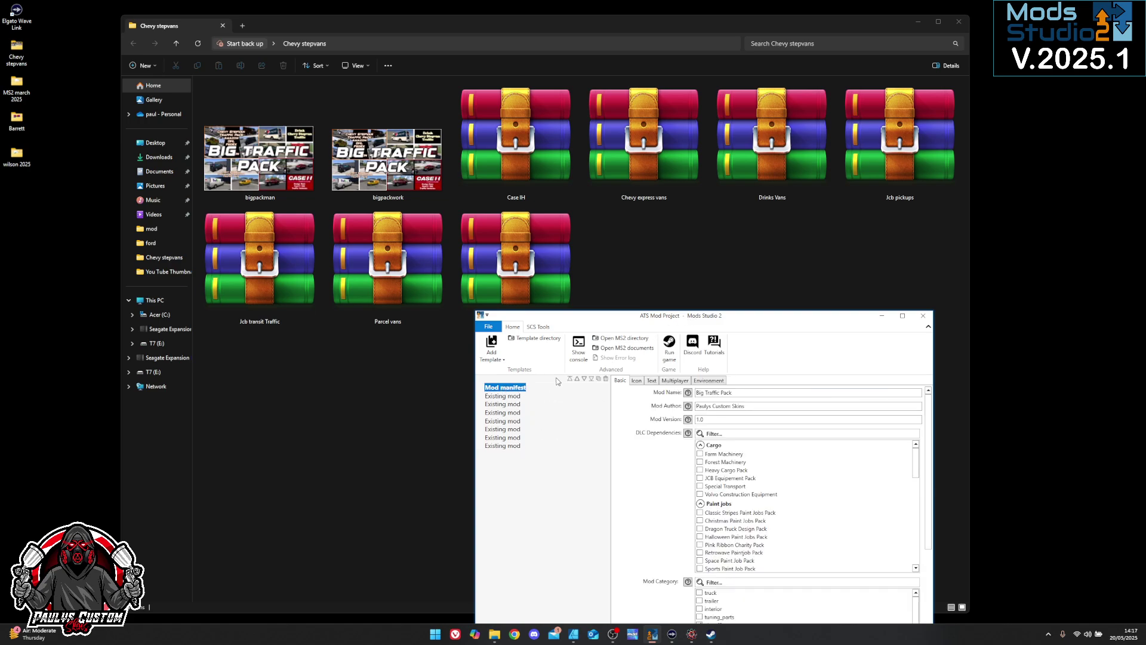
{"action": "left_click_drag", "start_coordinate": [678, 322], "coordinate": [618, 99]}
{"action": "left_click_drag", "start_coordinate": [873, 431], "coordinate": [984, 562]}
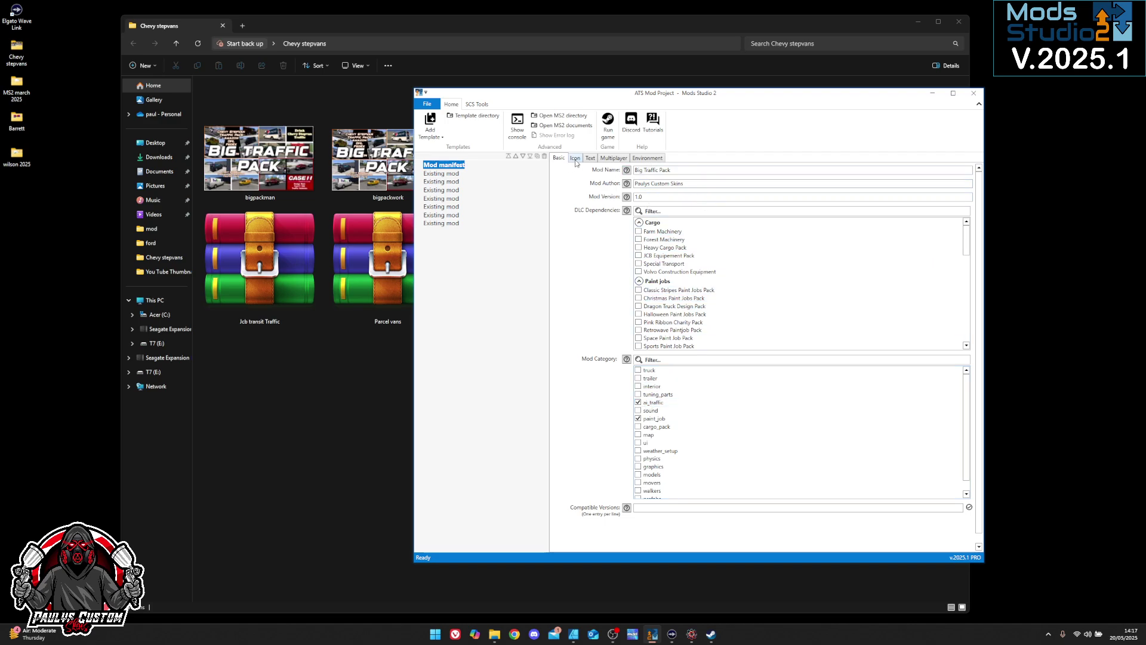
{"action": "left_click", "coordinate": [575, 158]}
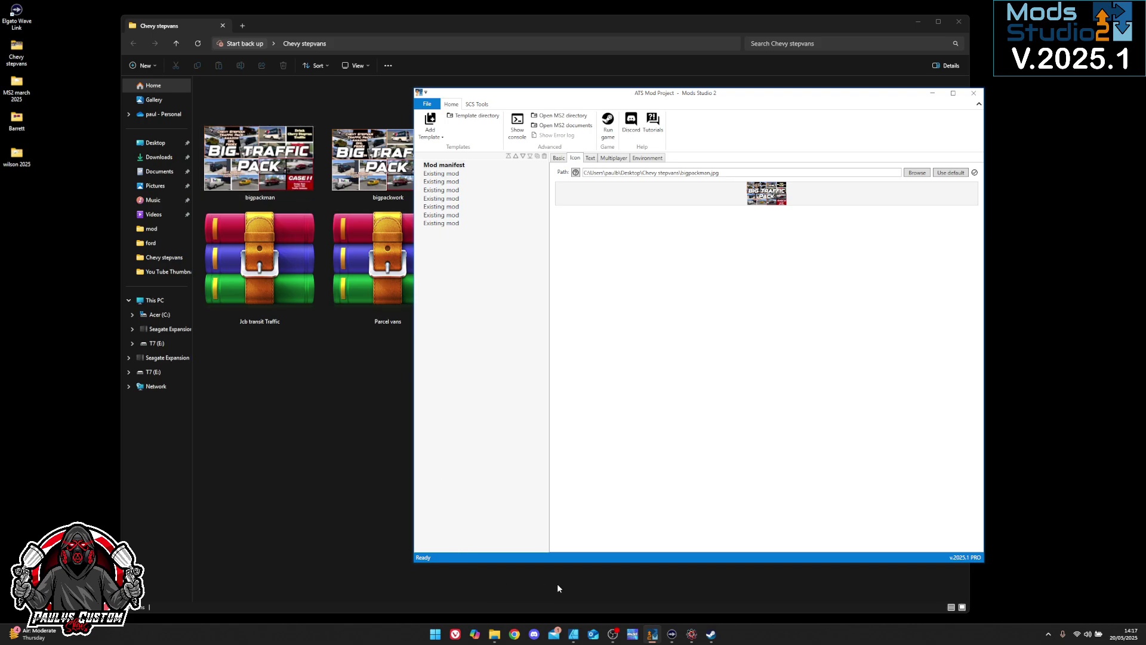
{"action": "left_click", "coordinate": [576, 636]}
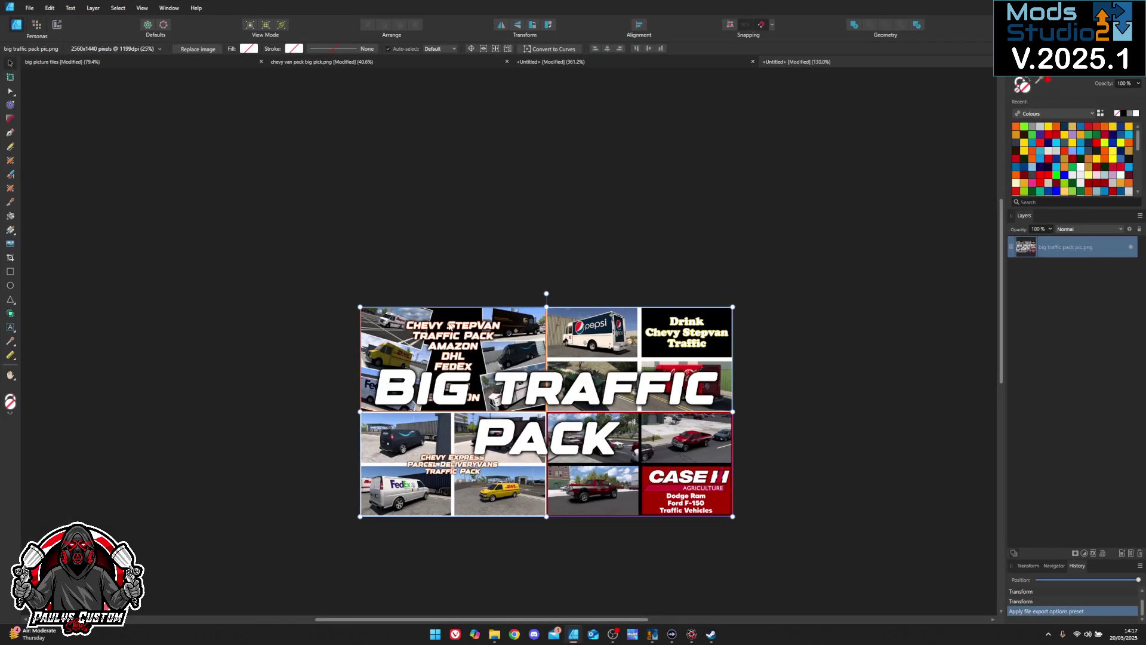
{"action": "key", "text": "alt+Tab"}
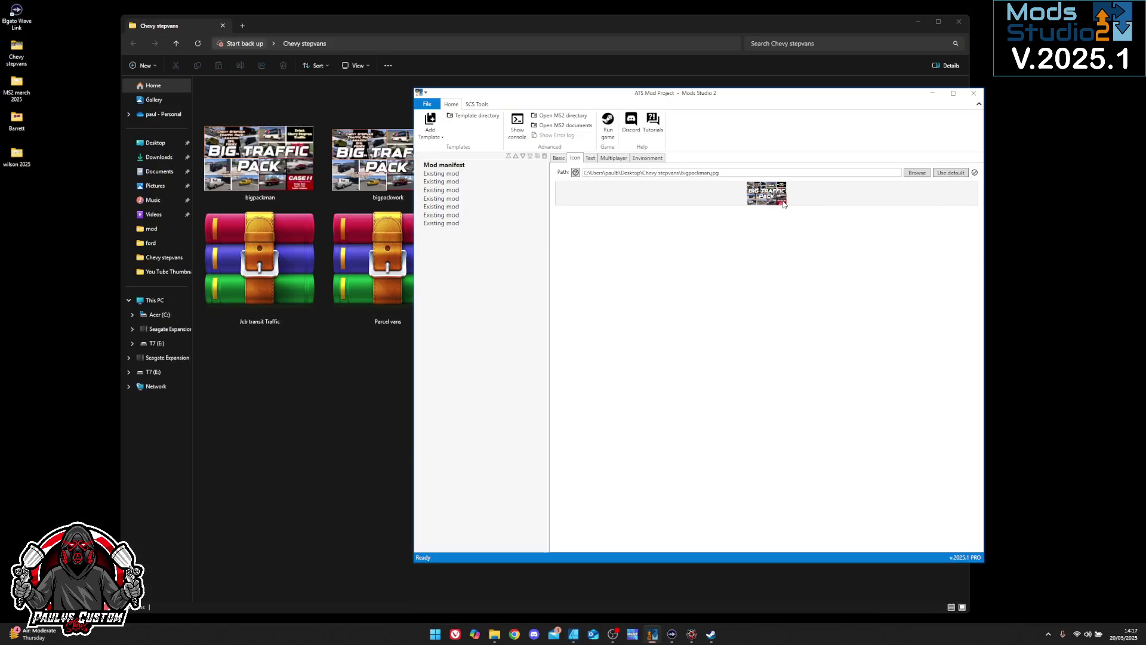
Step: Export the project again as a local mod, overwriting the Big Traffic Pack file in the American Truck Simulator mod folder
{"action": "left_click", "coordinate": [427, 104]}
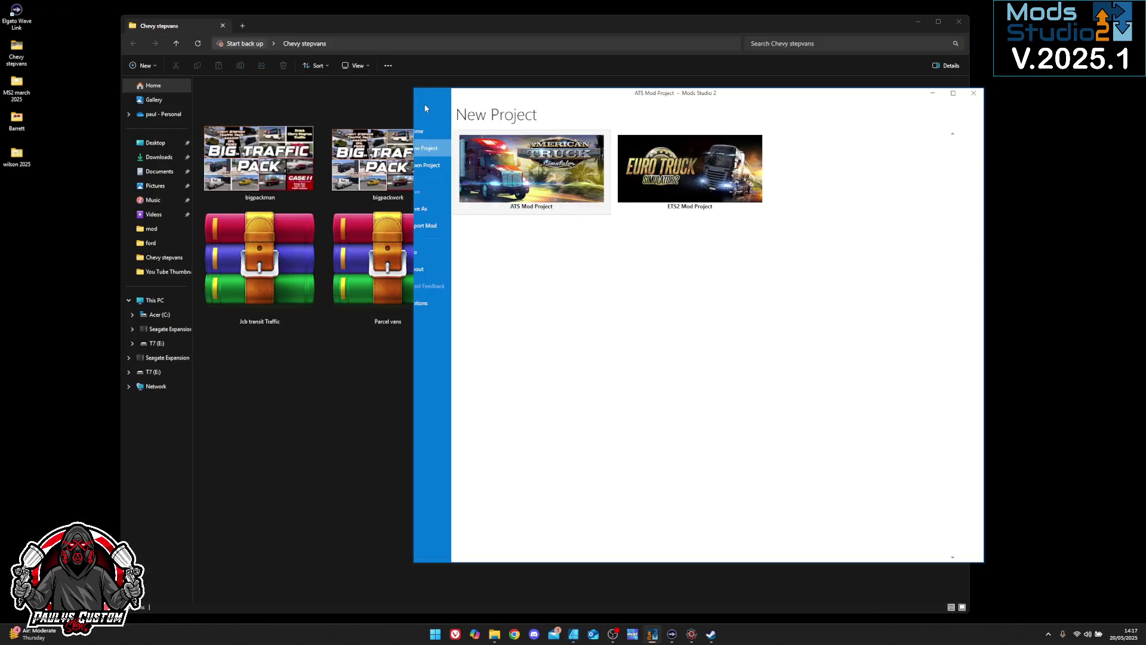
{"action": "left_click", "coordinate": [452, 226]}
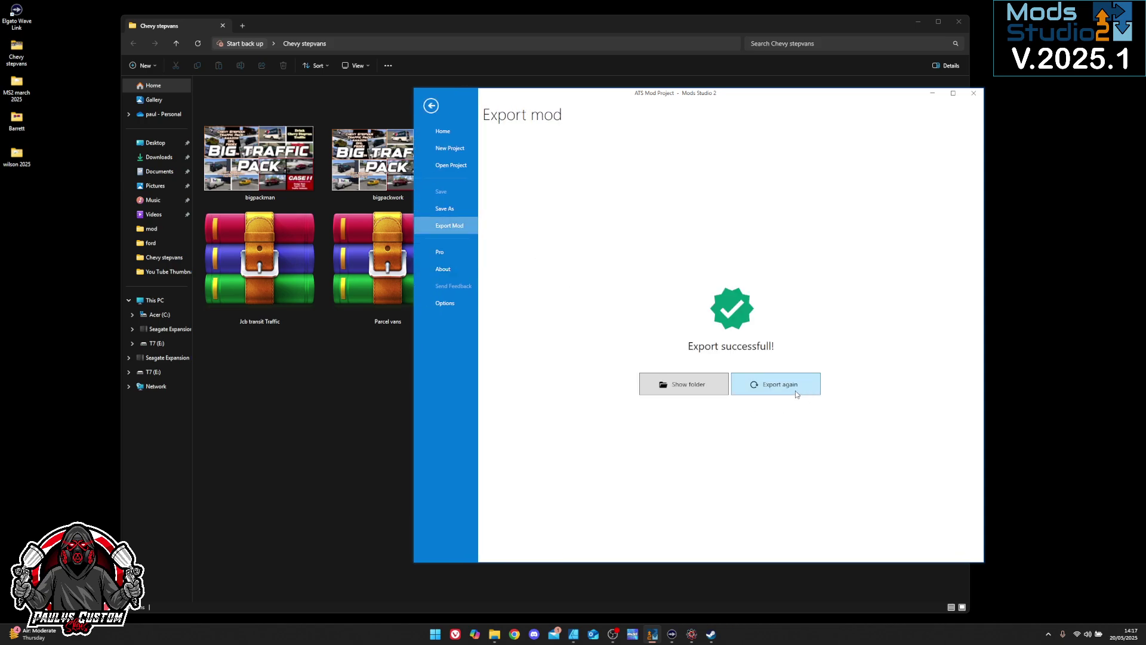
{"action": "left_click", "coordinate": [771, 387]}
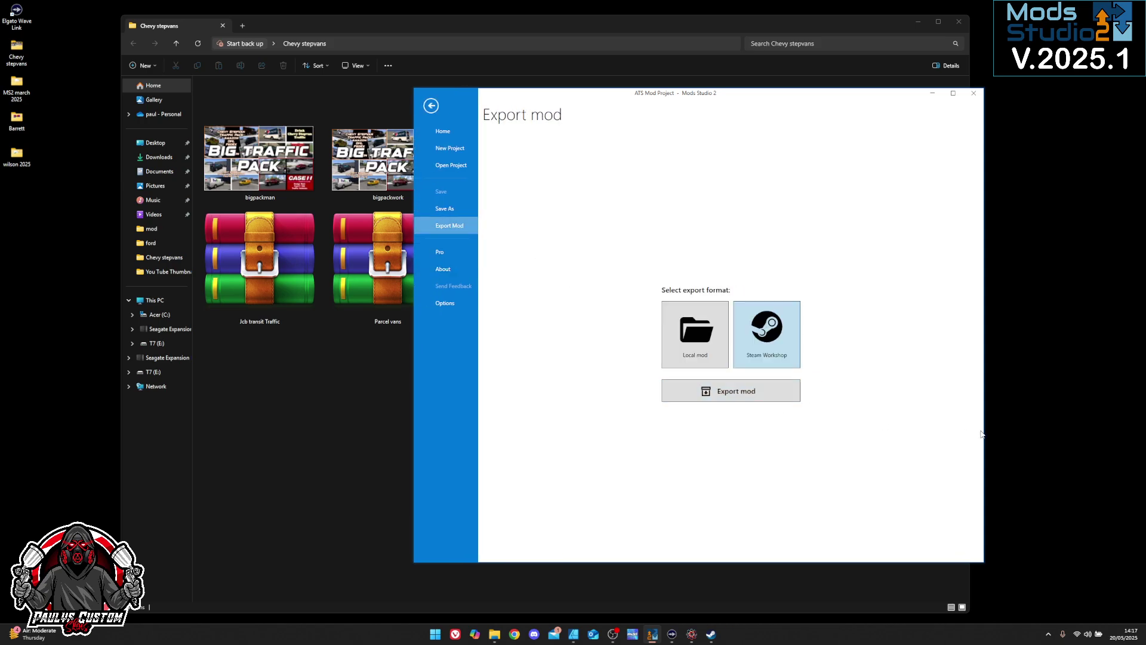
{"action": "left_click", "coordinate": [702, 354]}
{"action": "left_click", "coordinate": [739, 391]}
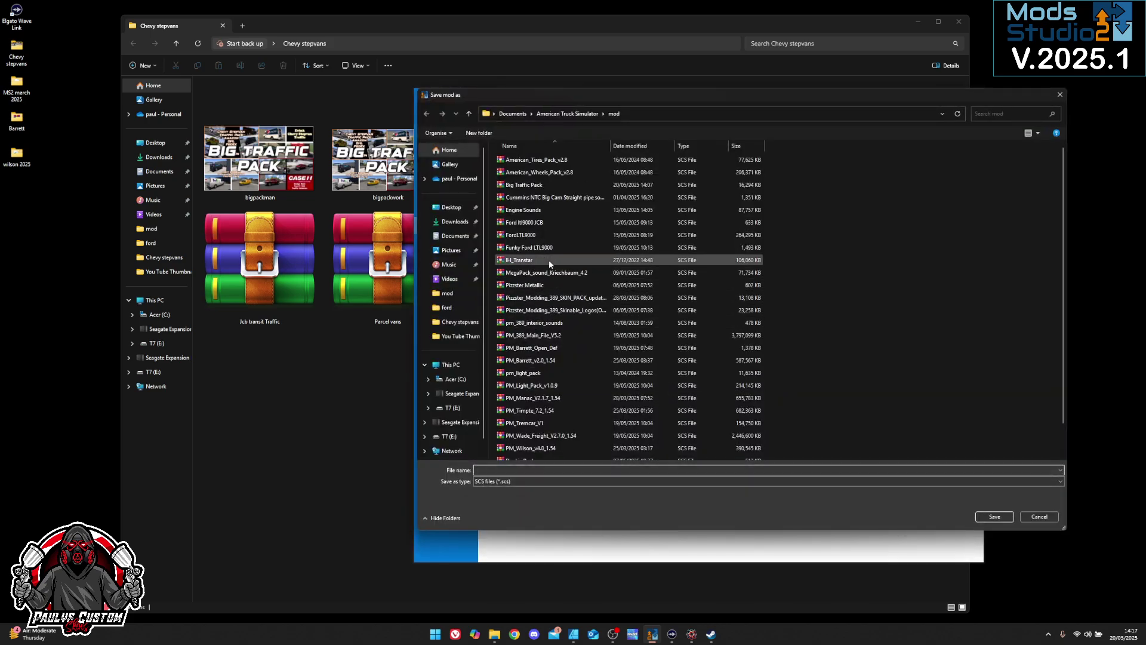
{"action": "left_click", "coordinate": [535, 188]}
{"action": "left_click", "coordinate": [994, 517]}
{"action": "left_click", "coordinate": [593, 349]}
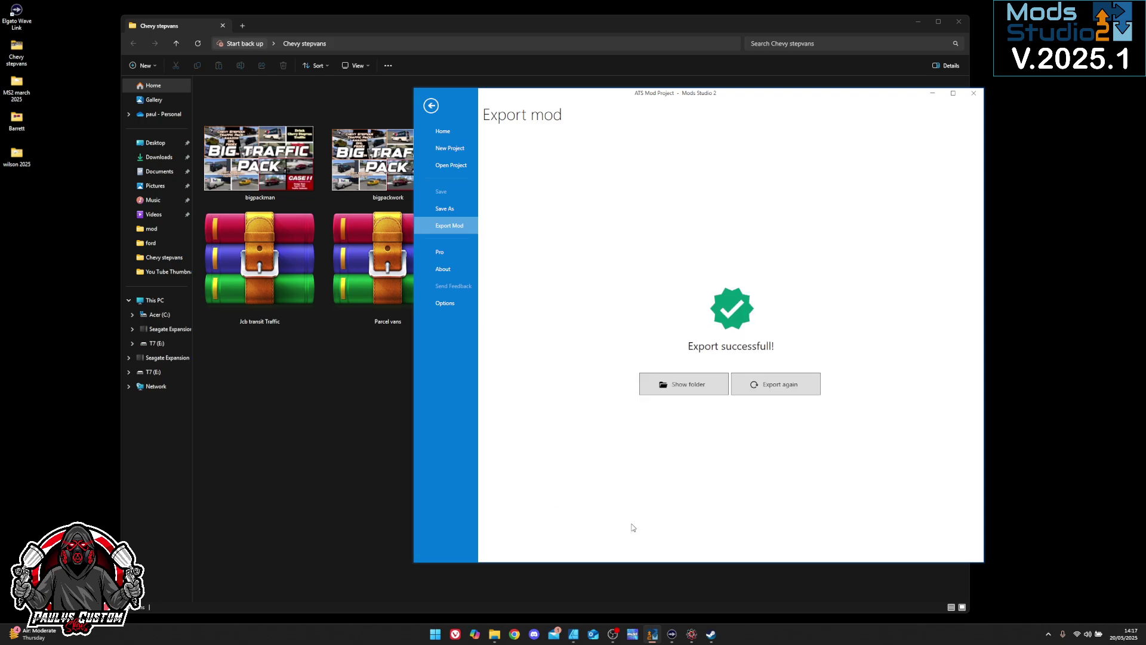
Step: Choose Steam Workshop as the format for another export and inspect the Steam workshop folder on the T7 (E:) drive in File Explorer
{"action": "left_click", "coordinate": [789, 389]}
{"action": "left_click", "coordinate": [778, 351]}
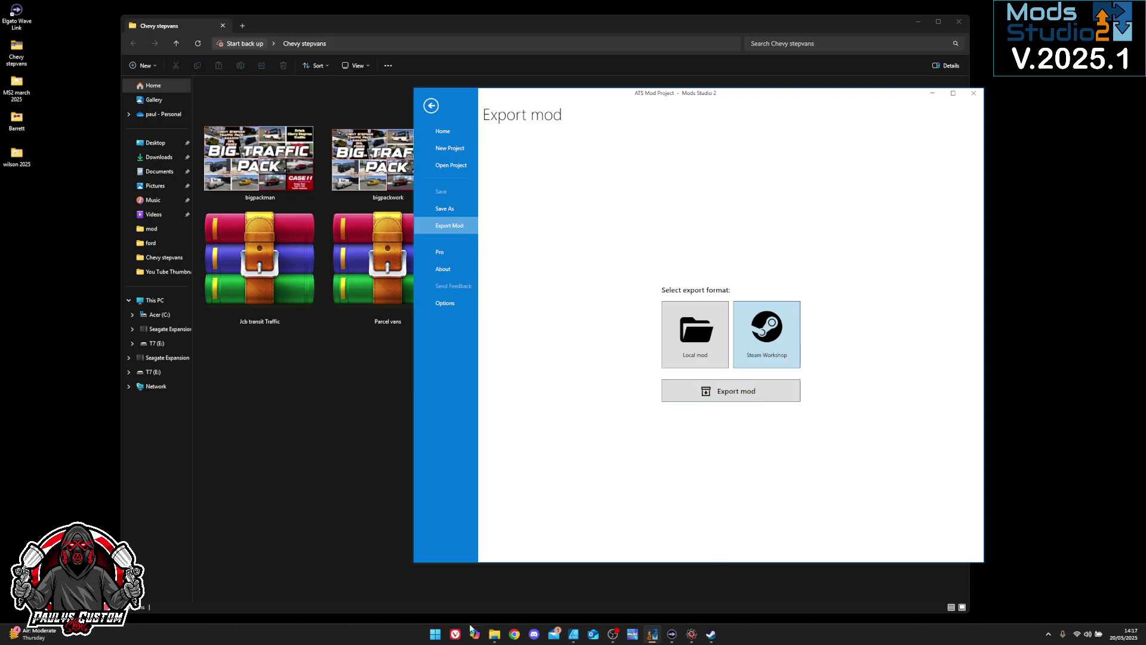
{"action": "mouse_move", "coordinate": [493, 634]}
{"action": "left_click", "coordinate": [452, 559]}
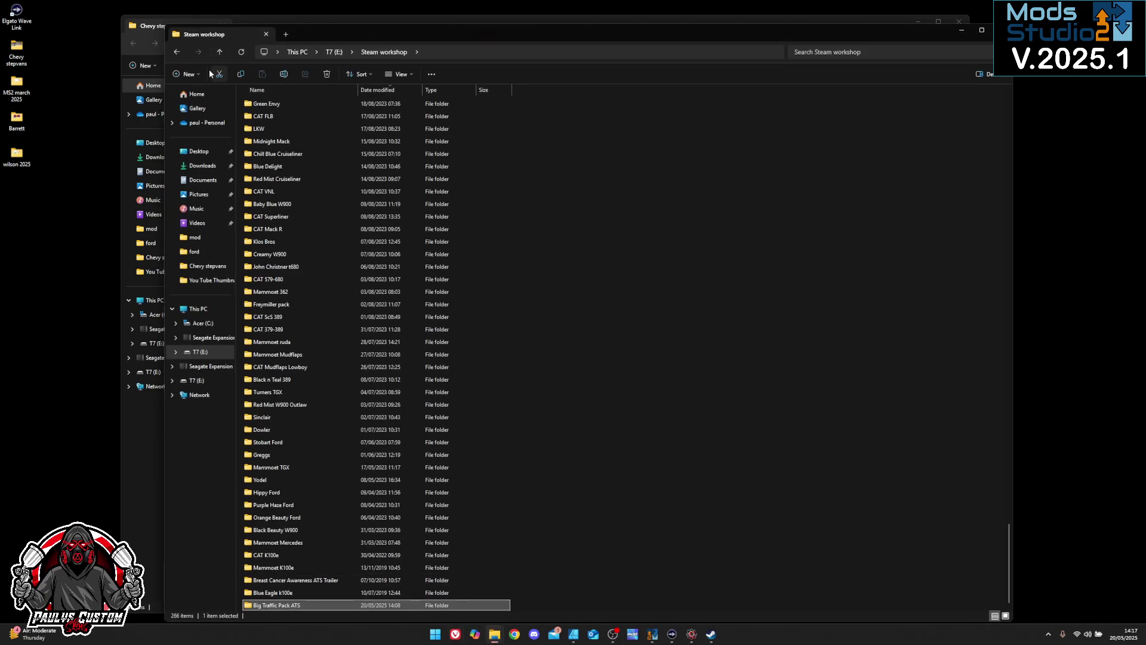
{"action": "left_click", "coordinate": [177, 53]}
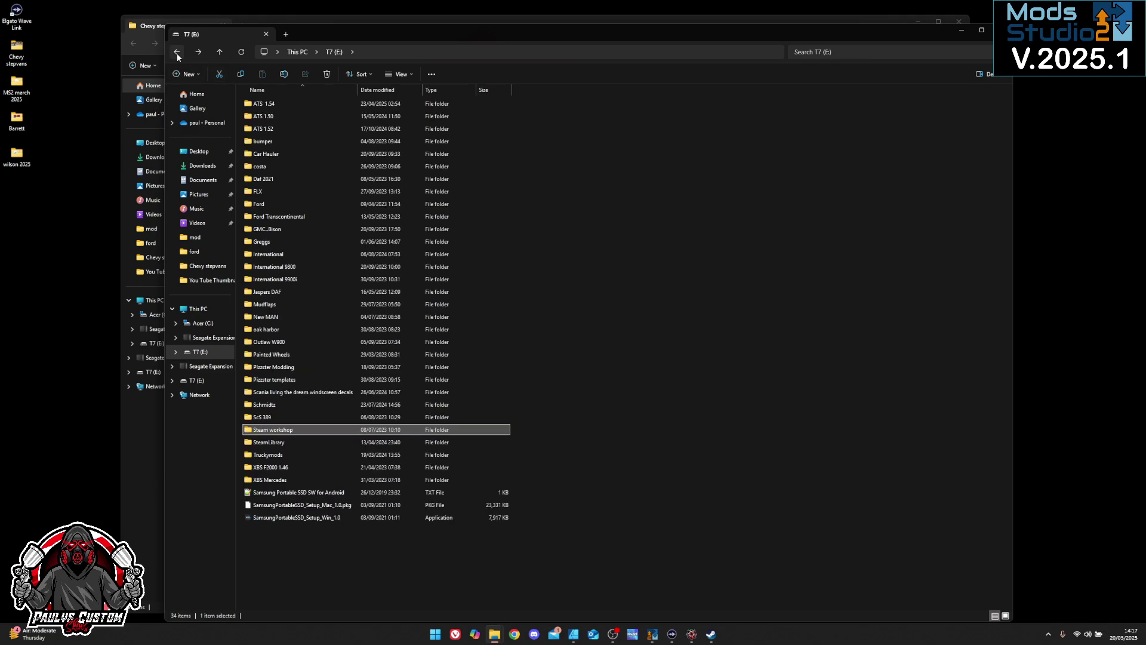
{"action": "double_click", "coordinate": [263, 431]}
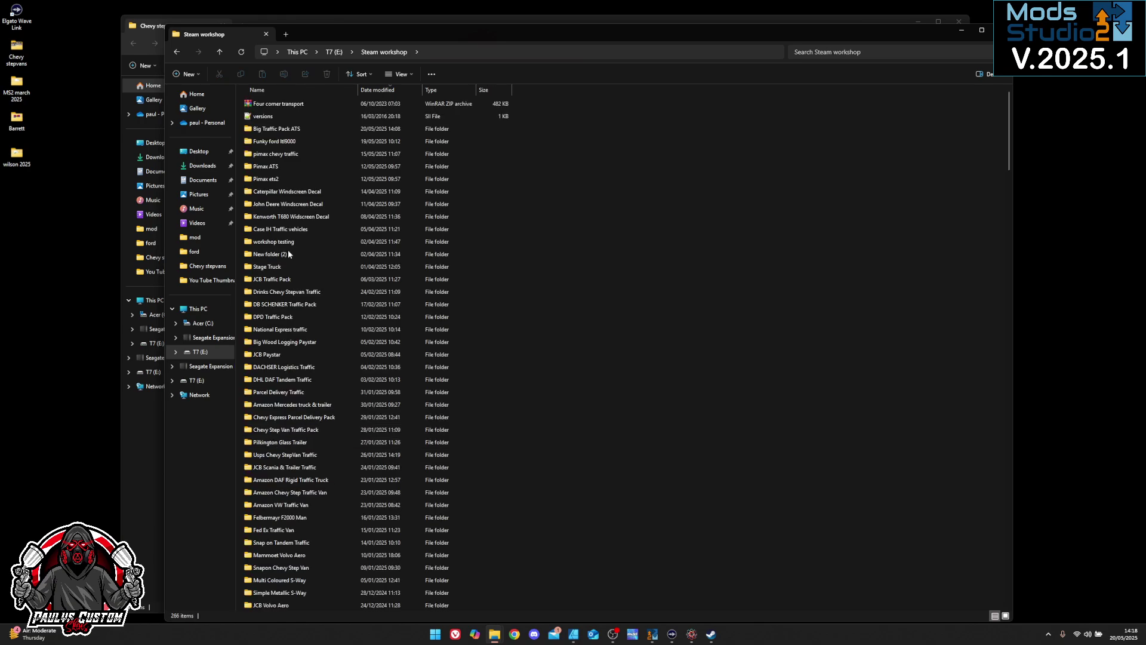
{"action": "right_click", "coordinate": [587, 468]}
{"action": "mouse_move", "coordinate": [635, 541]}
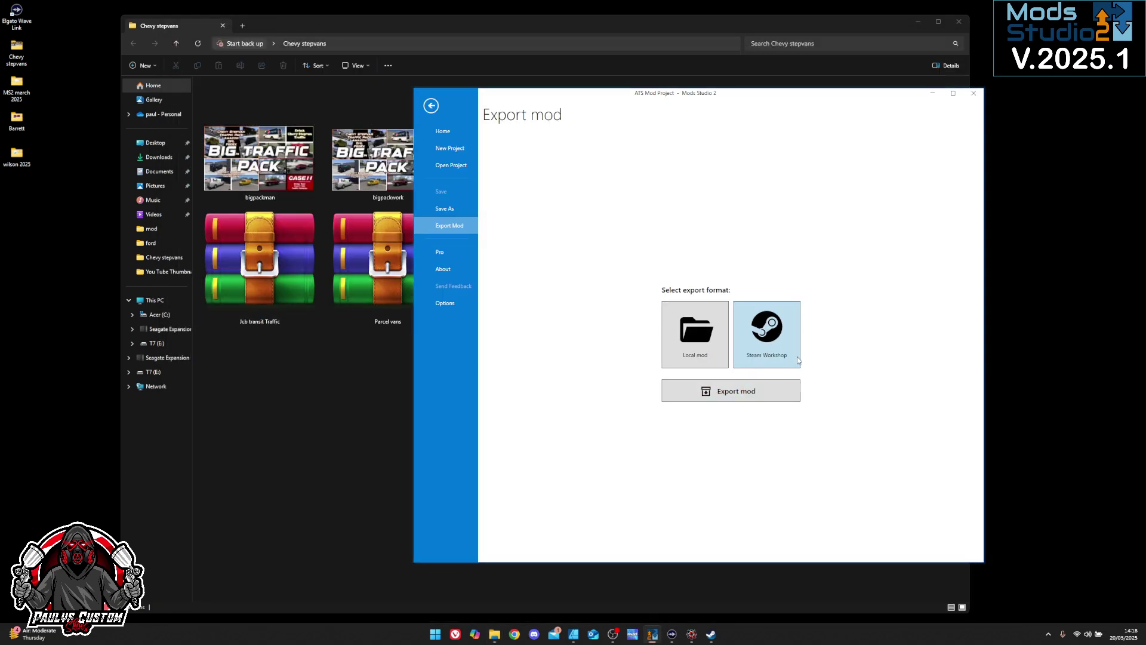
{"action": "left_click", "coordinate": [750, 393]}
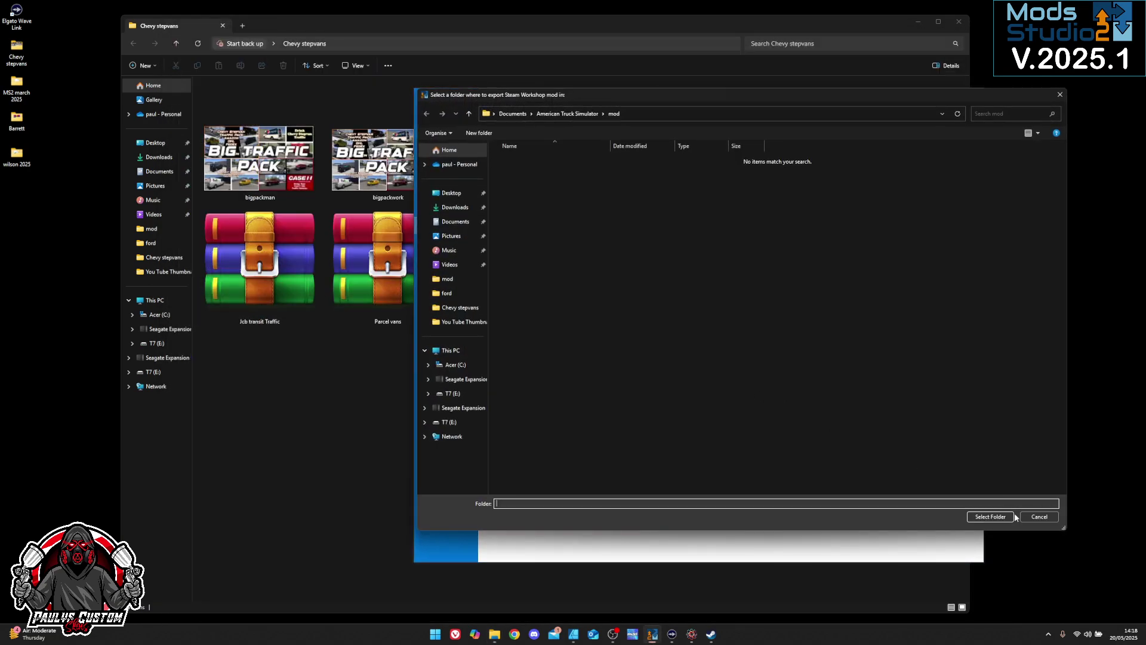
{"action": "left_click", "coordinate": [453, 393]}
{"action": "left_click", "coordinate": [538, 487]}
{"action": "double_click", "coordinate": [538, 487]}
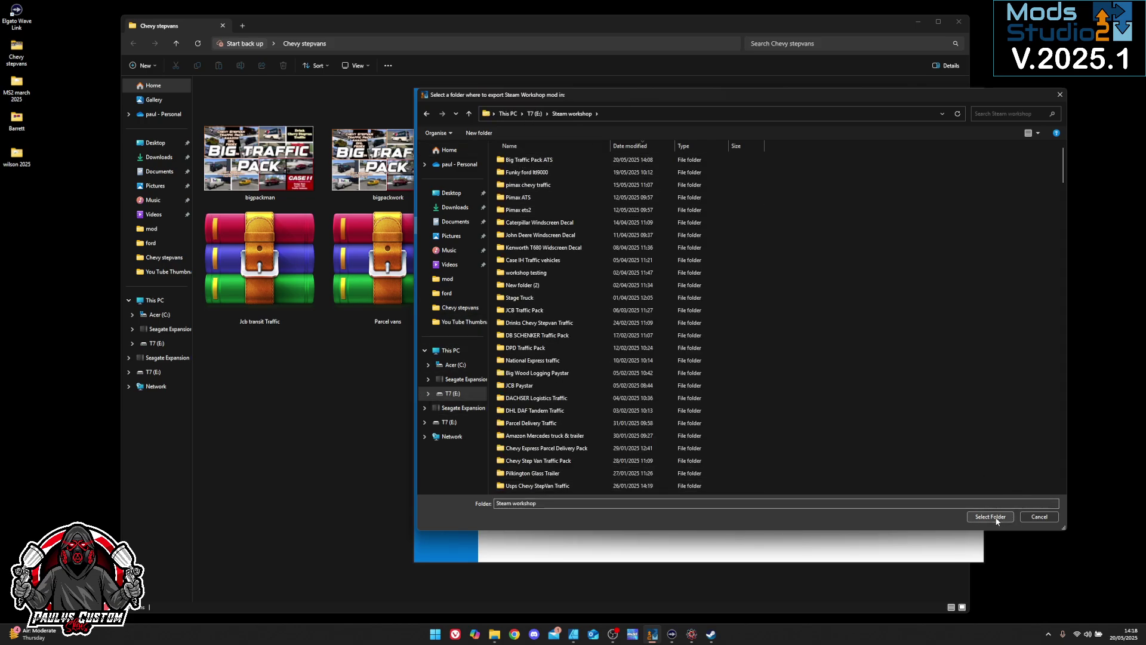
{"action": "left_click", "coordinate": [1061, 96]}
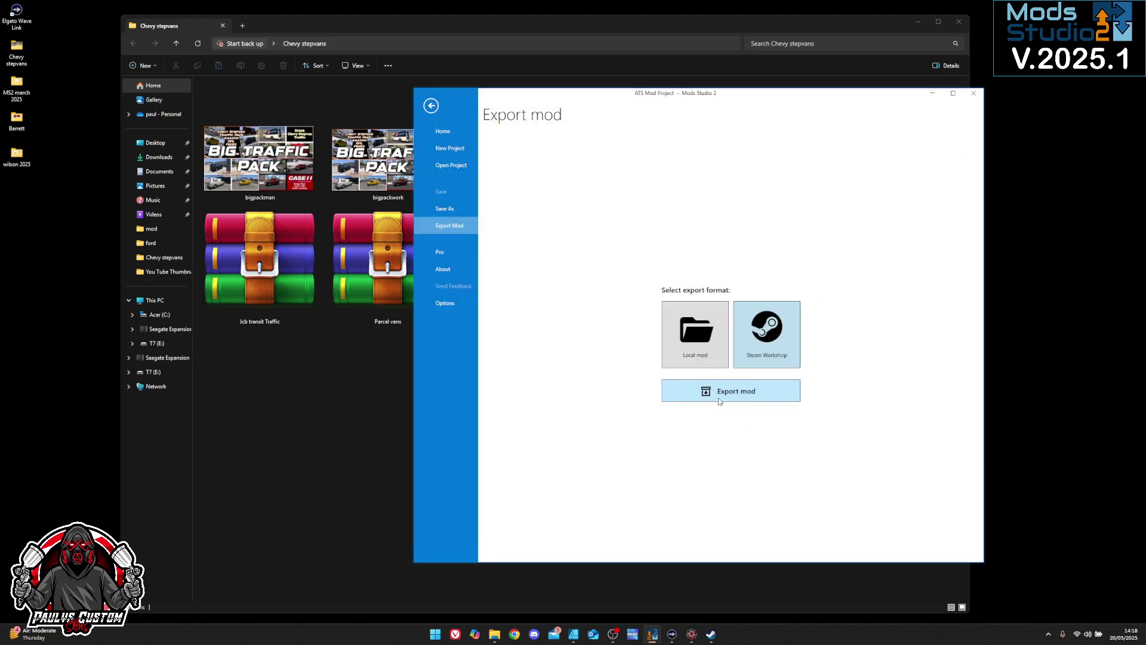
{"action": "left_click", "coordinate": [932, 94]}
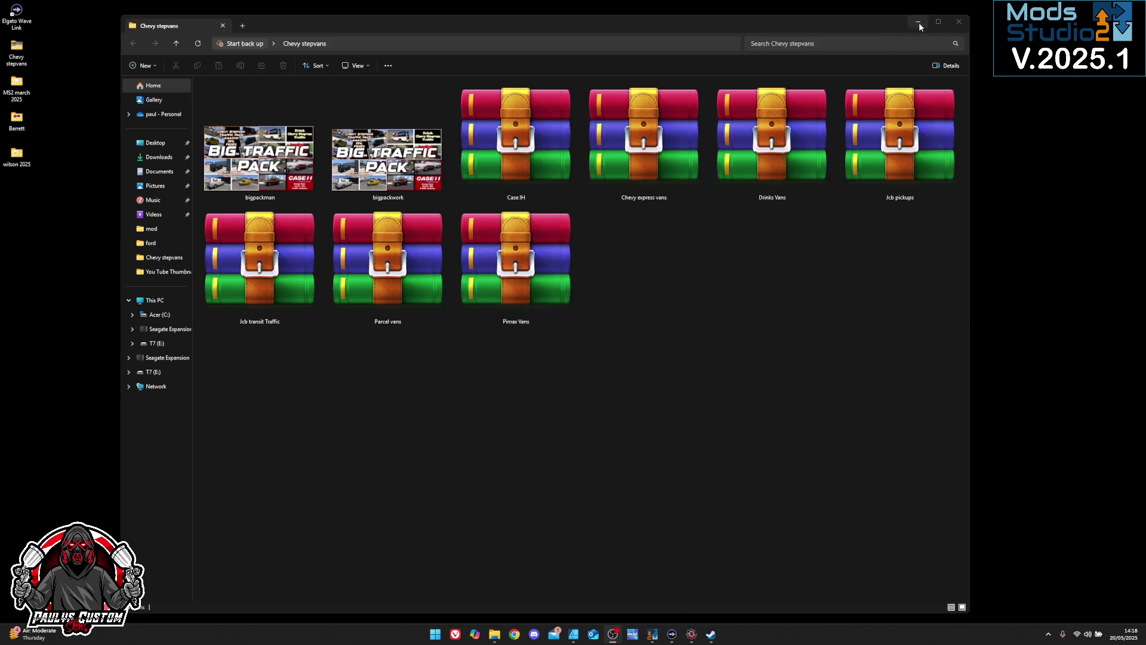
{"action": "left_click", "coordinate": [652, 634]}
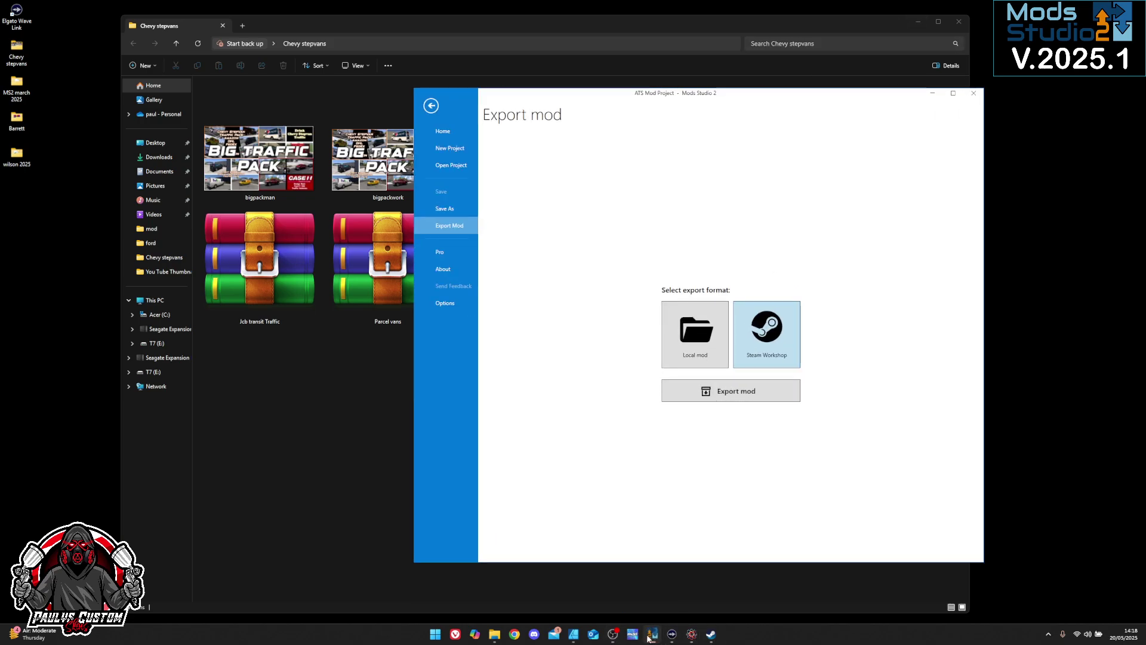
Step: Save the project as Big Traffic Pack in the Chevy stepvans desktop folder and bring that folder's window forward
{"action": "left_click", "coordinate": [445, 210]}
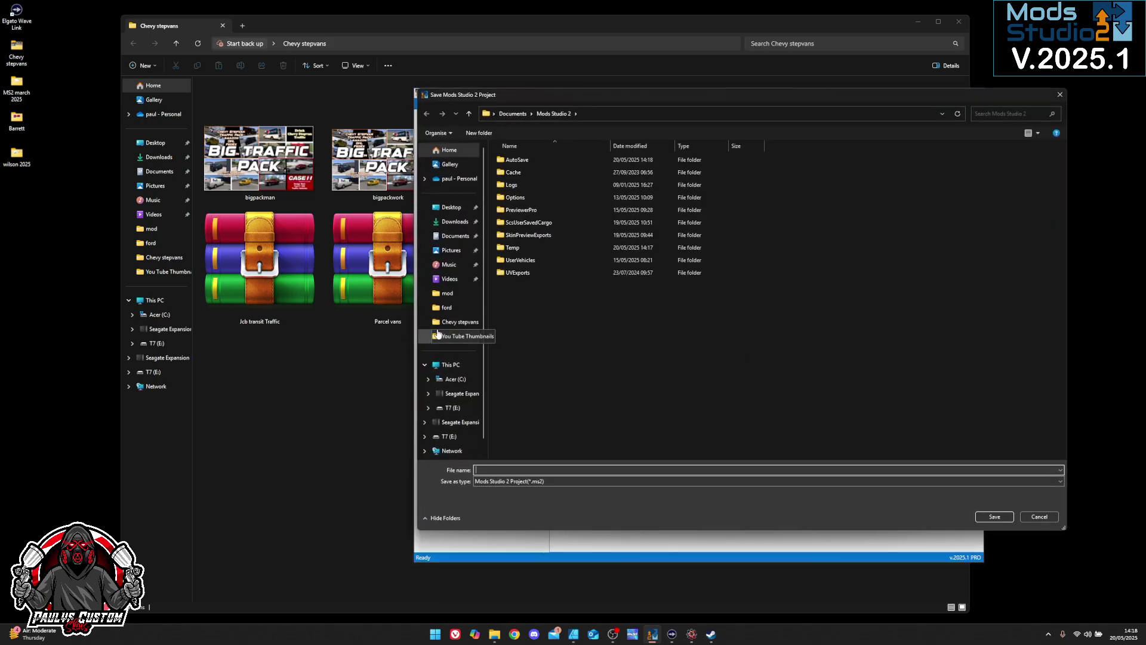
{"action": "left_click", "coordinate": [459, 322]}
{"action": "left_click", "coordinate": [592, 471]}
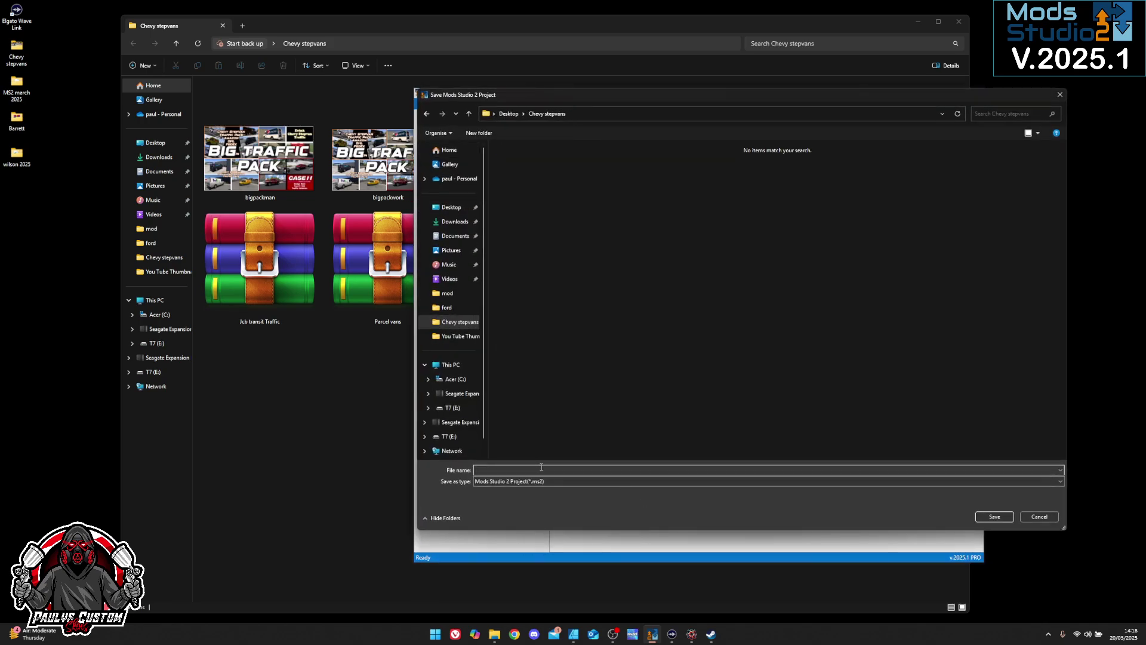
{"action": "type", "text": "Big Traffic Pack"}
{"action": "left_click", "coordinate": [994, 517]}
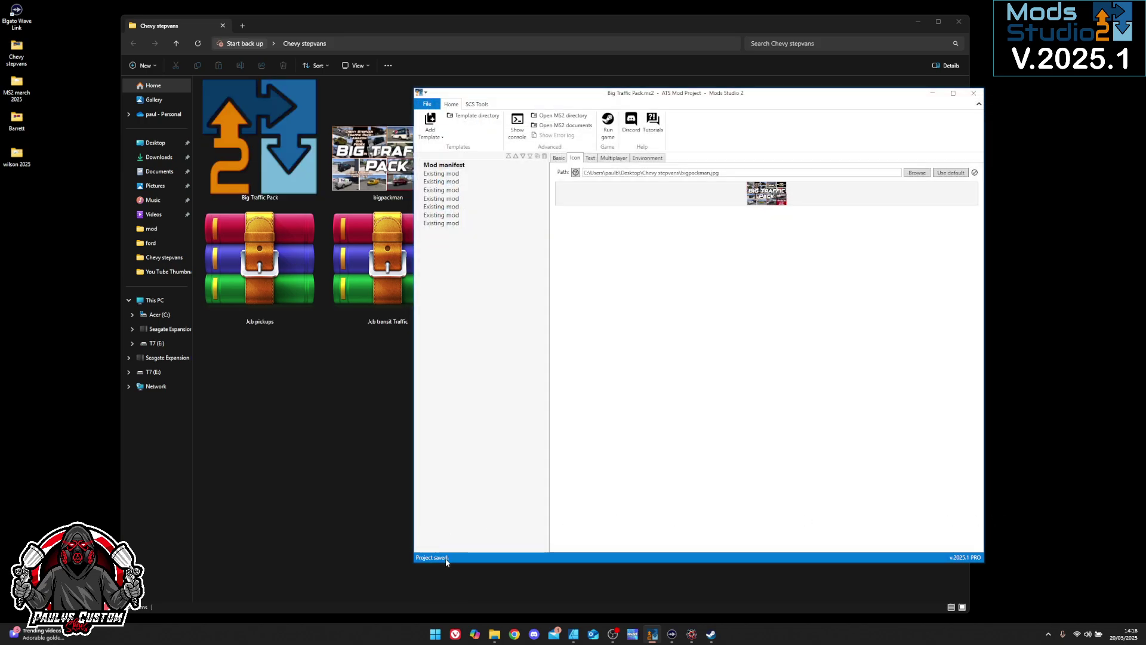
{"action": "left_click", "coordinate": [225, 422]}
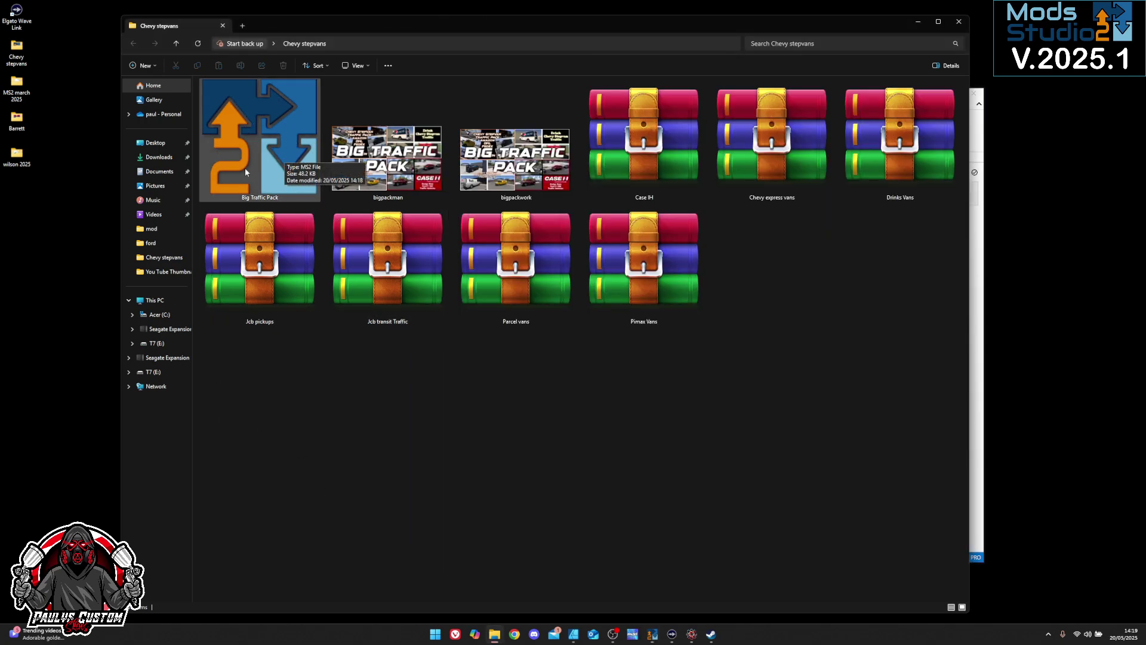
Step: Minimize the folder and project windows to reach SCS Workshop Uploader, and choose American Truck Simulator as the game
{"action": "left_click", "coordinate": [919, 23]}
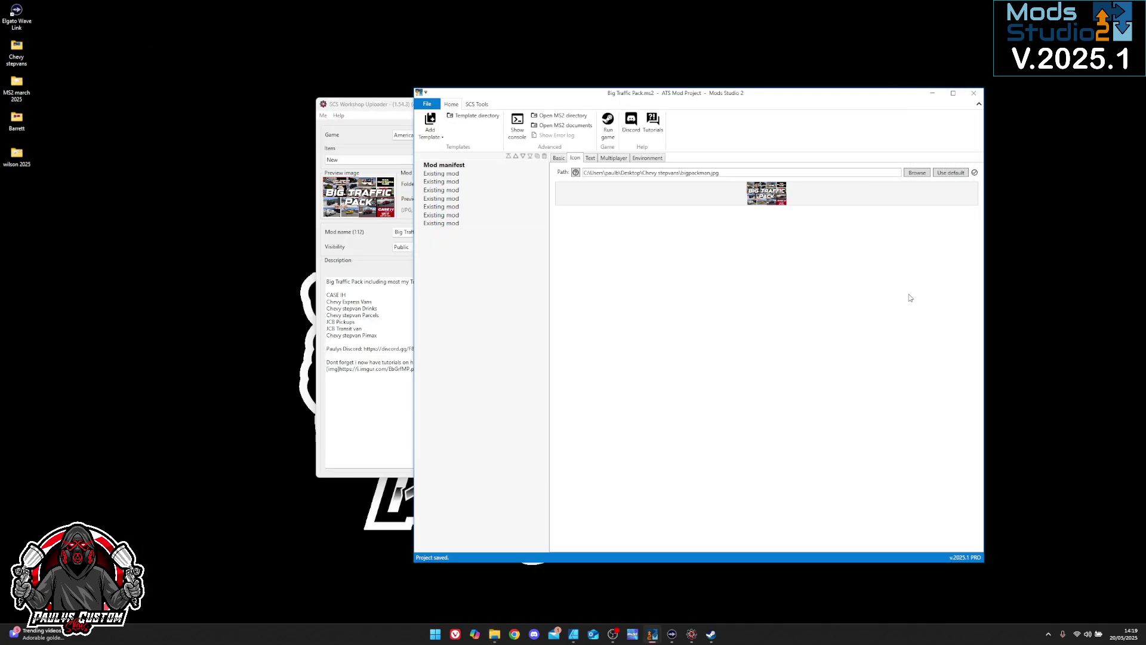
{"action": "left_click", "coordinate": [933, 94]}
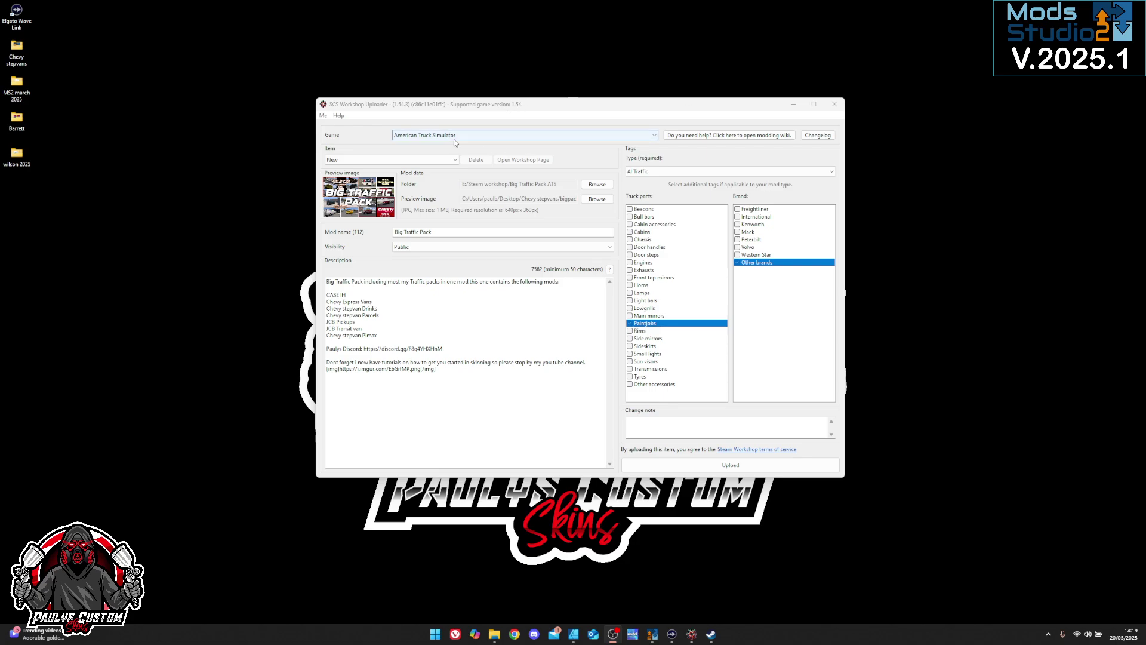
{"action": "left_click", "coordinate": [437, 137]}
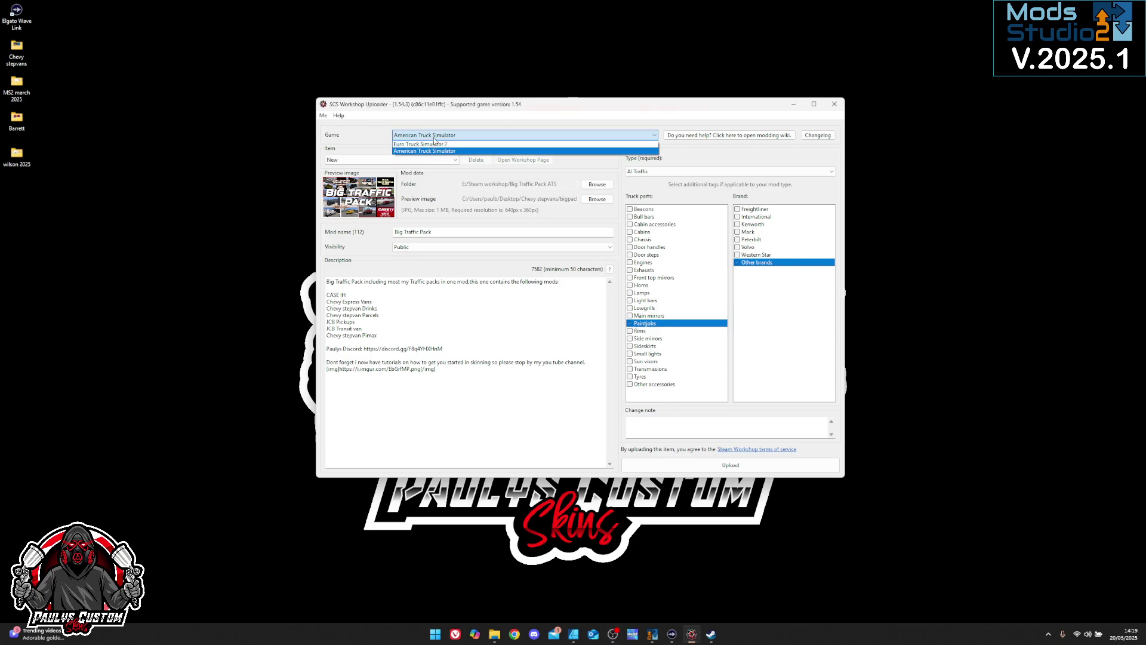
{"action": "left_click", "coordinate": [439, 143]}
{"action": "key", "text": "Tab"}
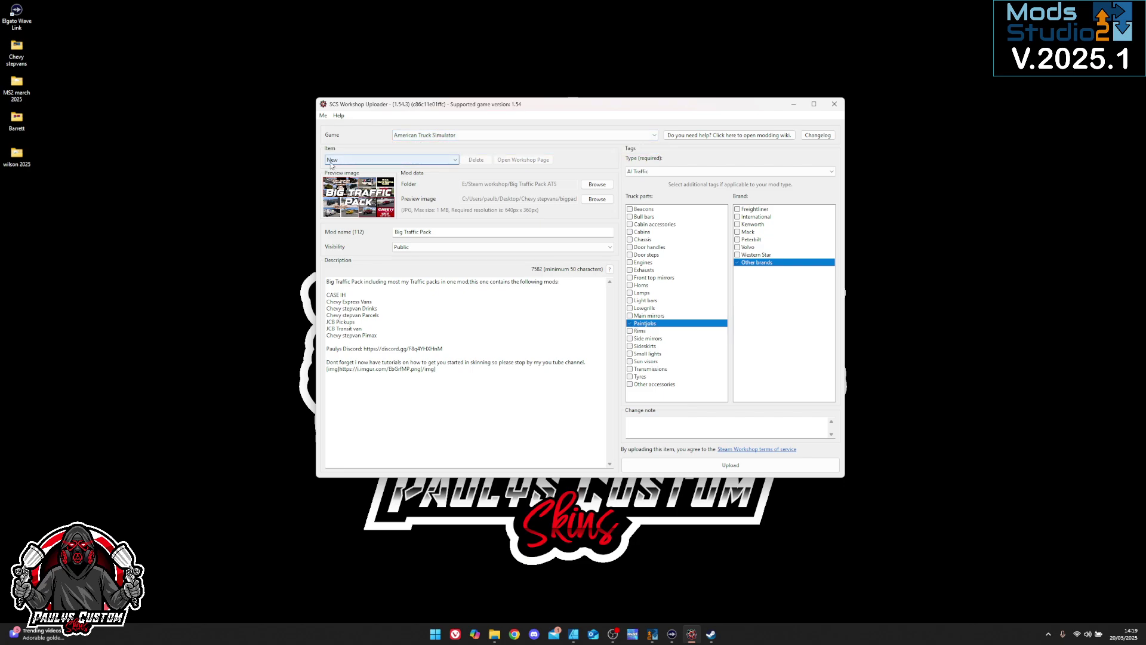
Step: Set the mod data folder to Big Traffic Pack ATS inside the Steam workshop folder on the T7 (E:) drive
{"action": "left_click", "coordinate": [597, 185]}
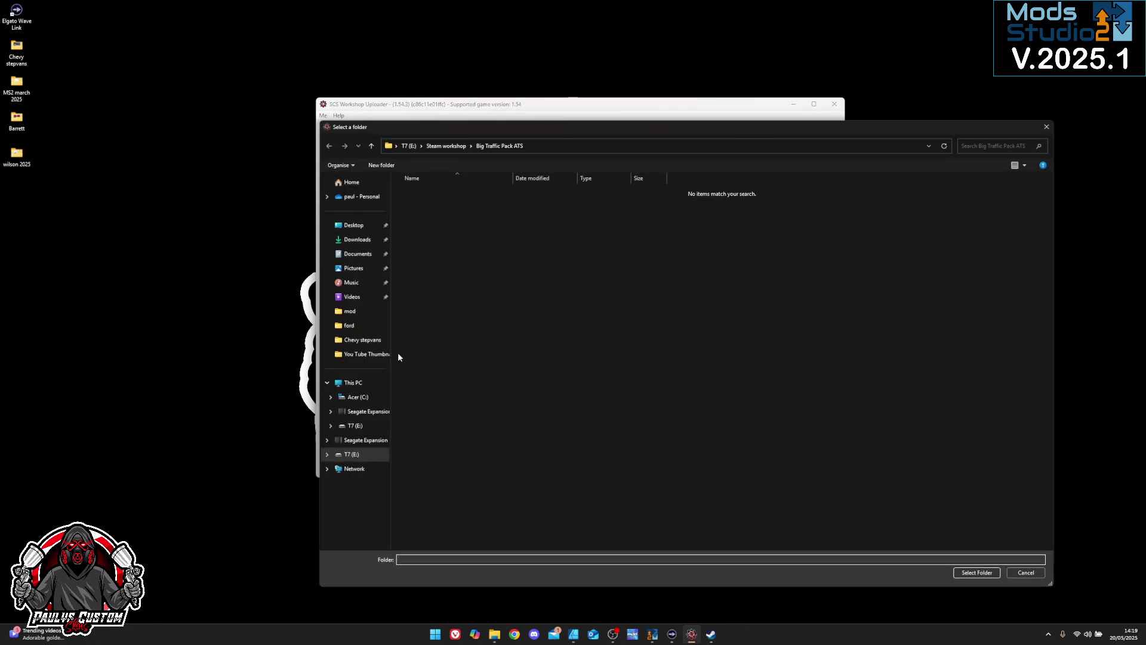
{"action": "left_click", "coordinate": [436, 146]}
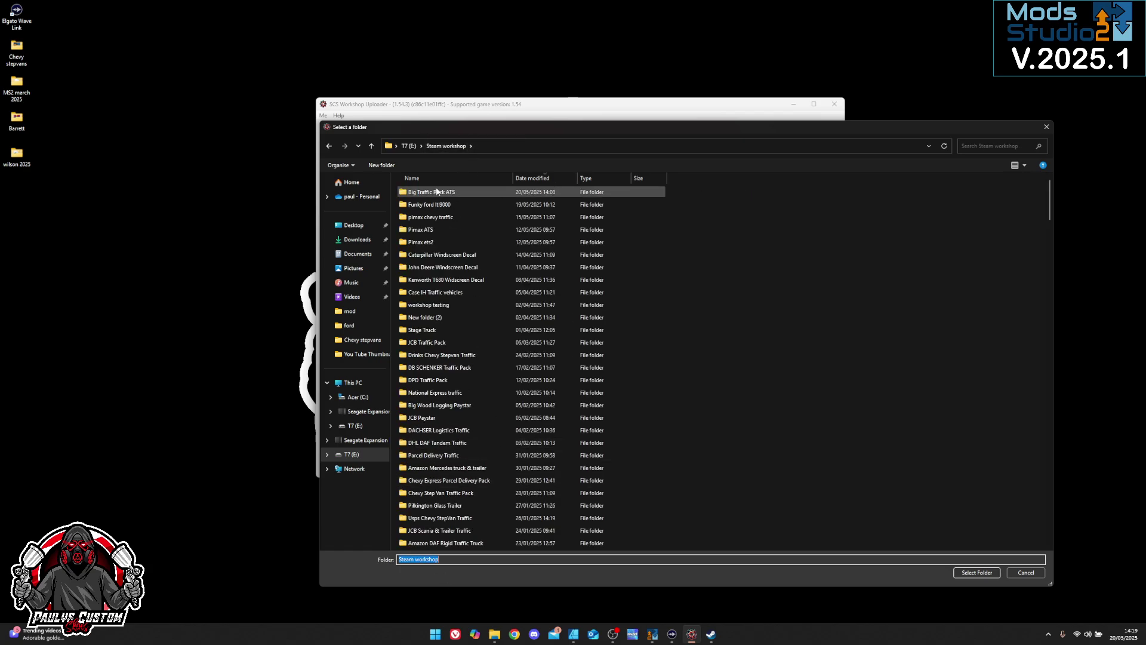
{"action": "left_click", "coordinate": [435, 192]}
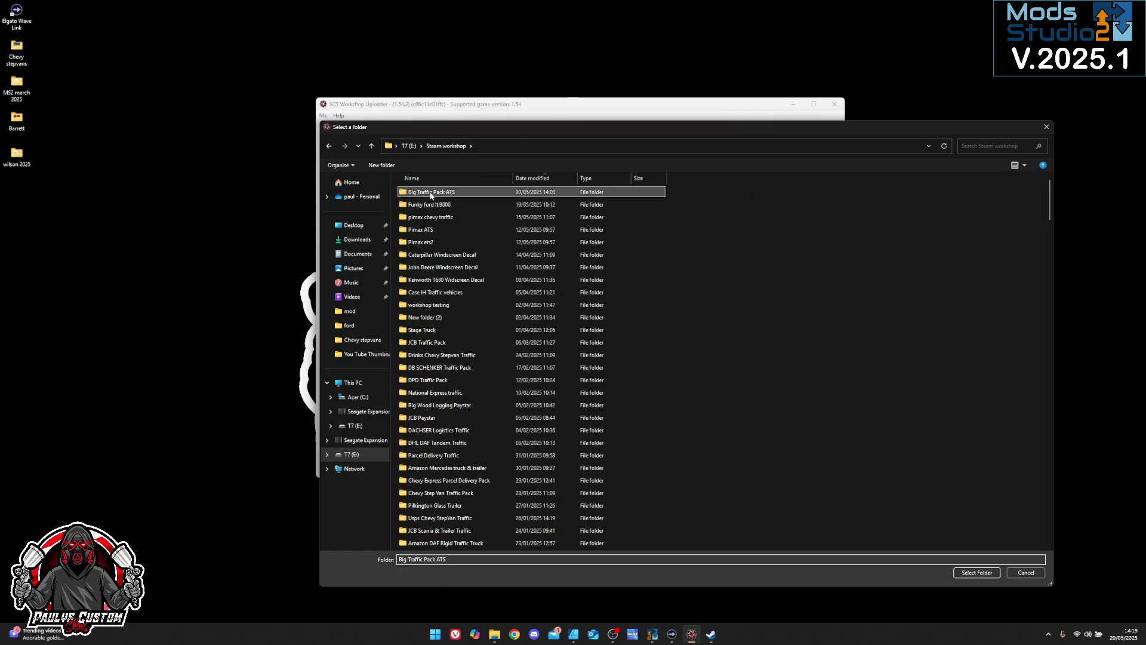
{"action": "left_click", "coordinate": [974, 573]}
Step: Inspect the preview image choices in the Chevy stepvans folder alongside the Mods Studio 2 manifest icon, and dismiss the file selection
{"action": "left_click", "coordinate": [597, 199]}
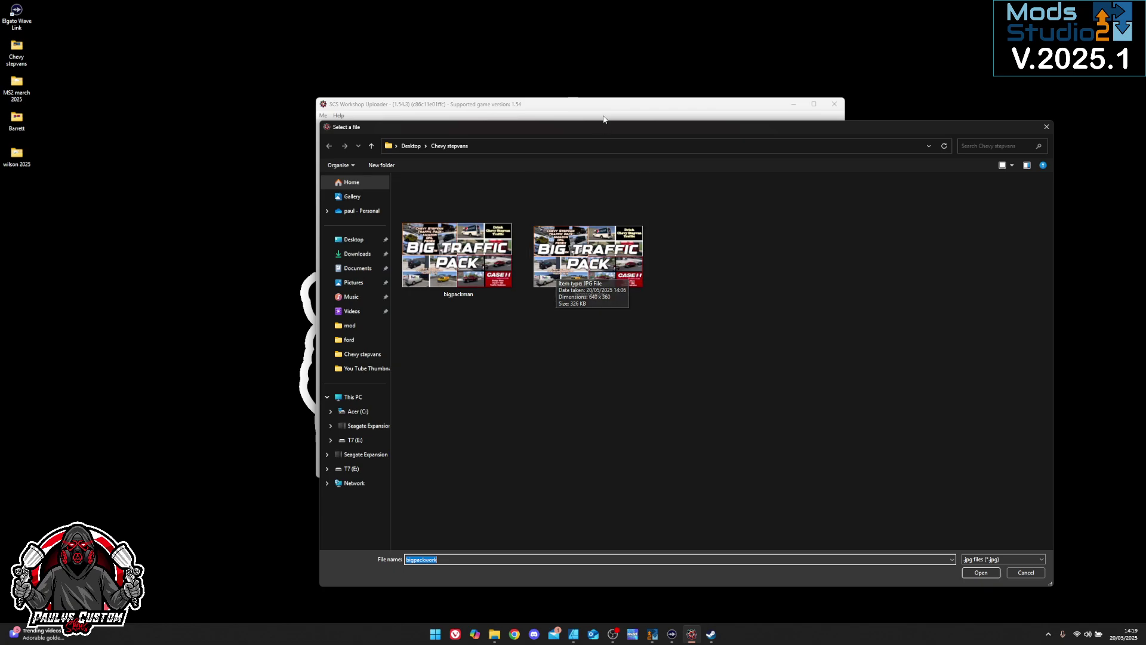
{"action": "left_click", "coordinate": [653, 634]}
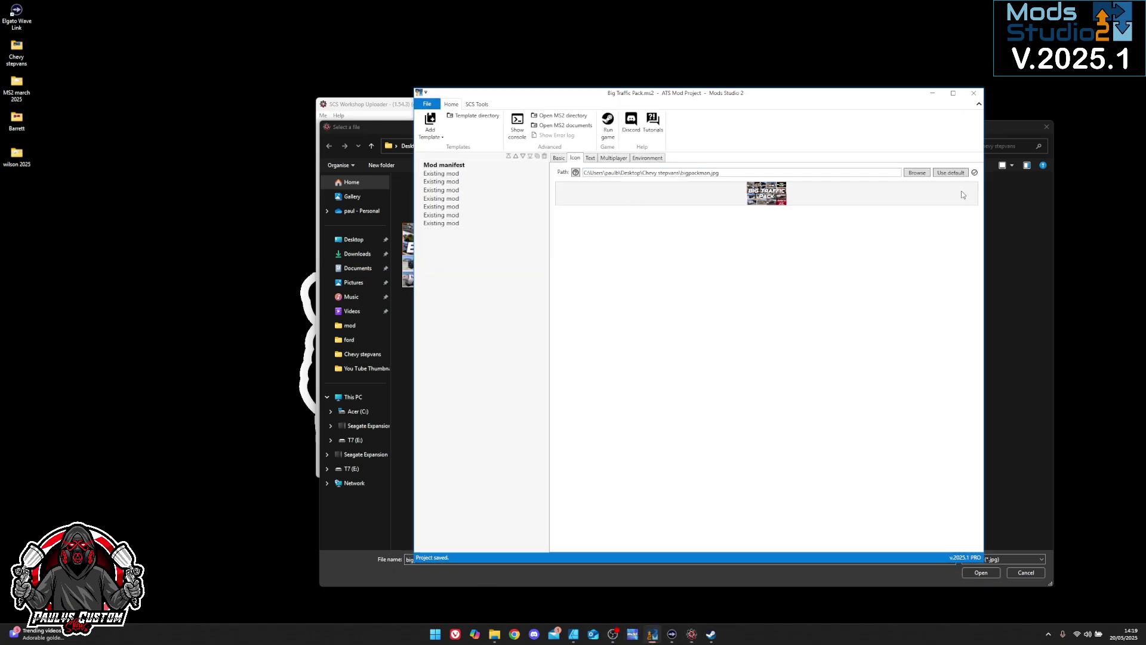
{"action": "mouse_move", "coordinate": [975, 175]}
{"action": "left_click", "coordinate": [1002, 126]}
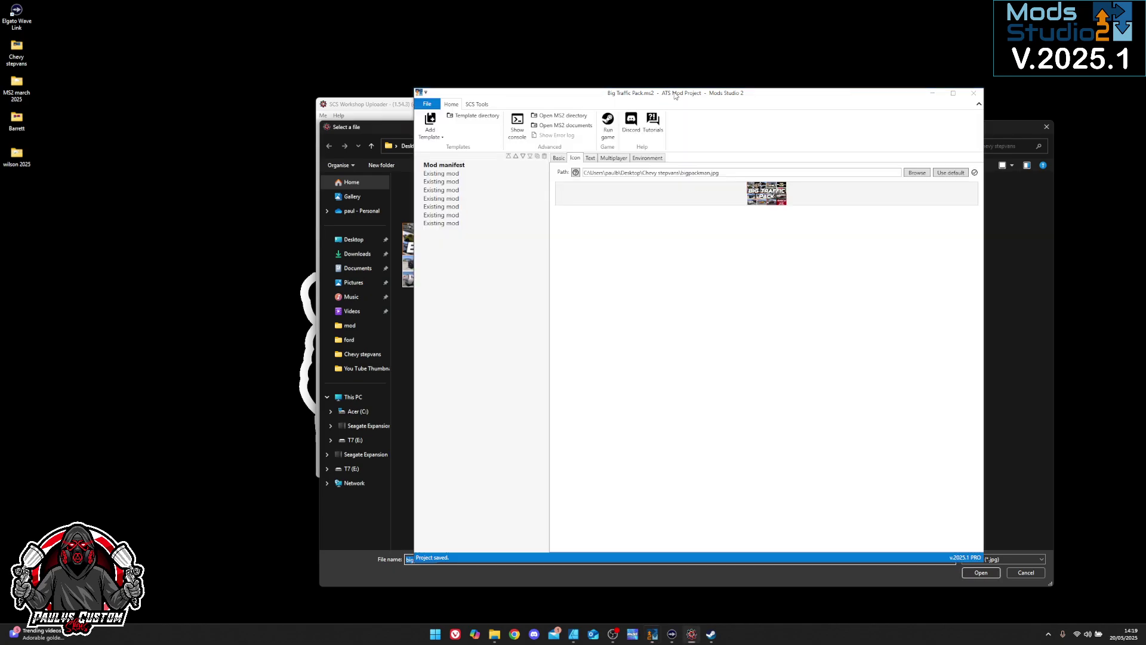
{"action": "left_click", "coordinate": [675, 94]}
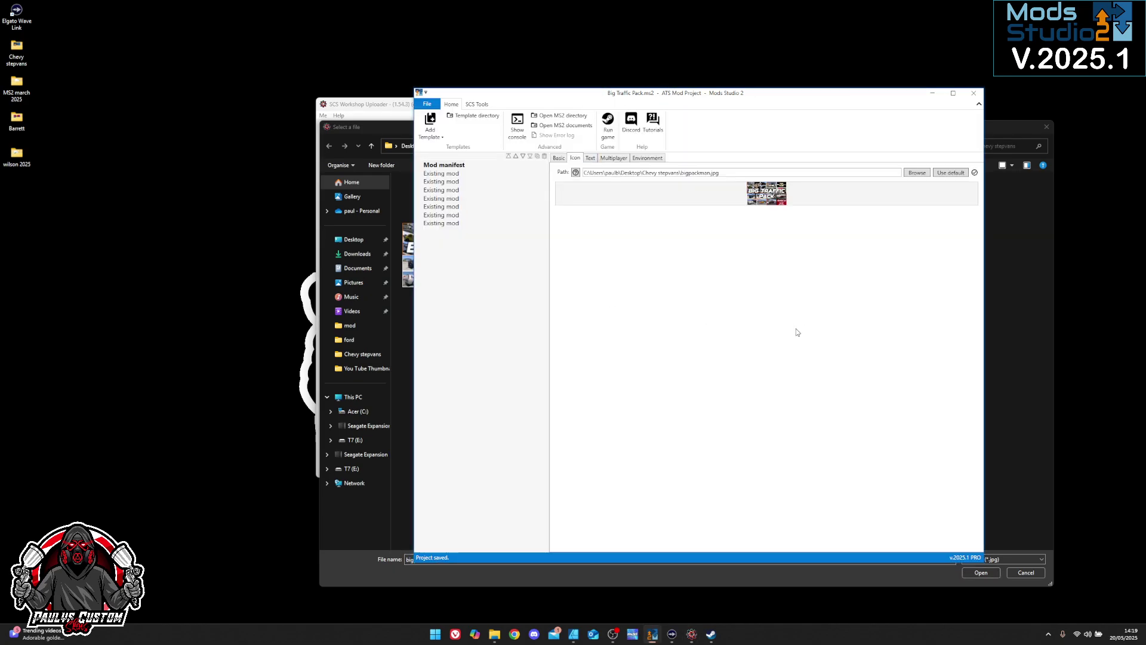
{"action": "left_click", "coordinate": [409, 104]}
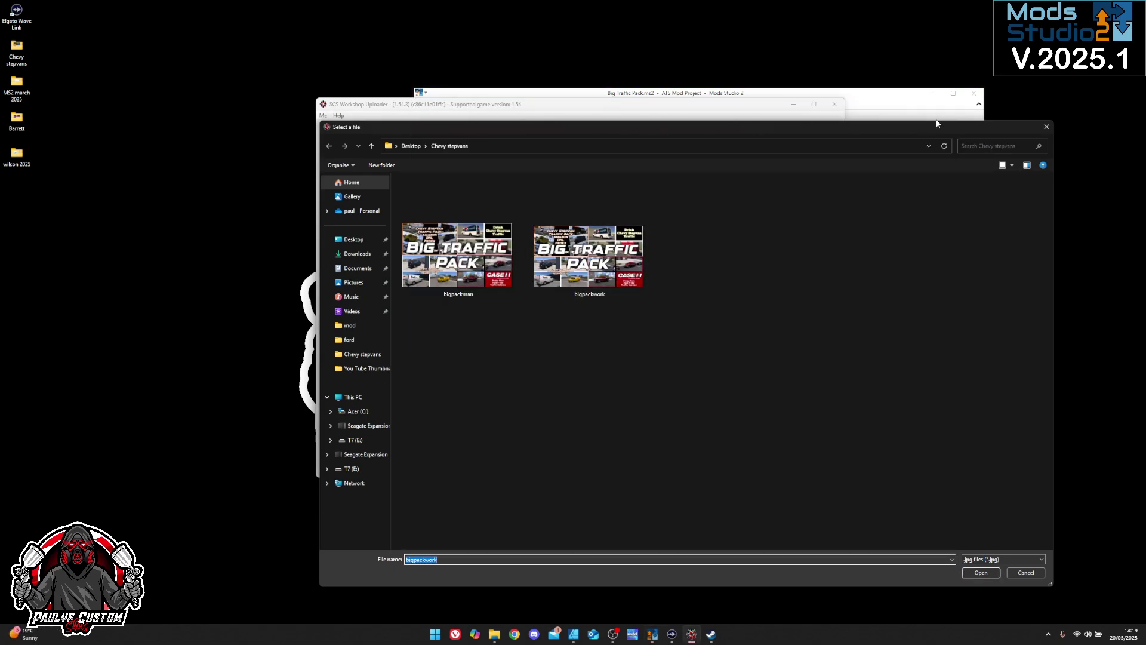
{"action": "left_click", "coordinate": [1046, 126]}
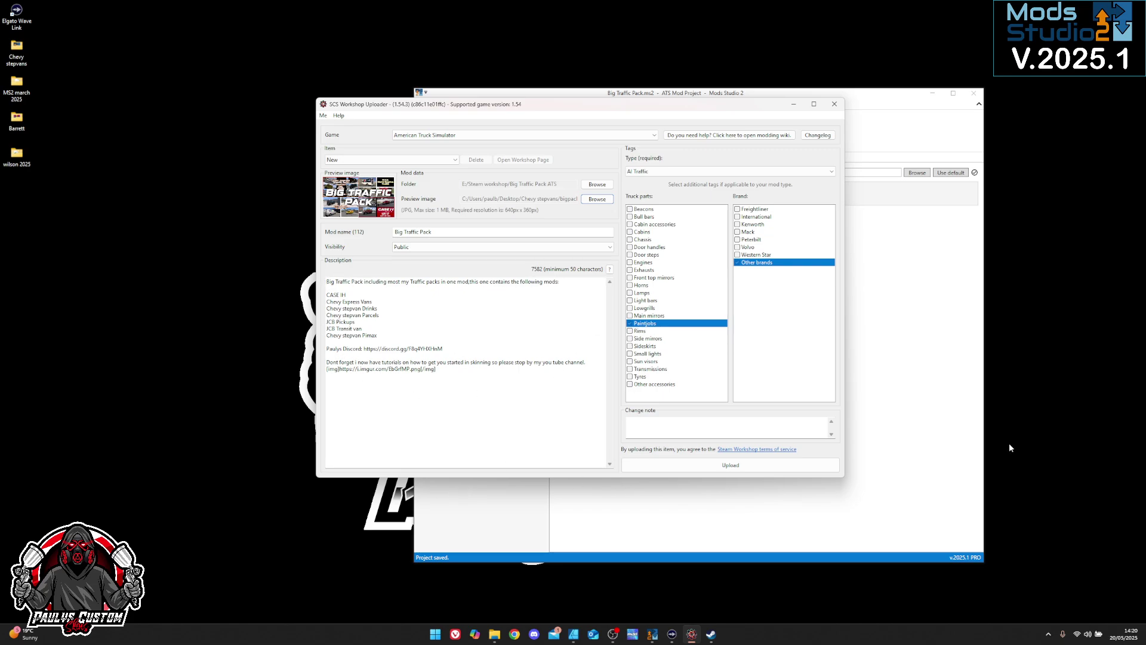
Step: Choose AI Traffic as the mod type and upload the pack to Steam Workshop, continuing past the validation result
{"action": "left_click", "coordinate": [667, 173]}
{"action": "left_click", "coordinate": [648, 190]}
{"action": "left_click", "coordinate": [732, 465]}
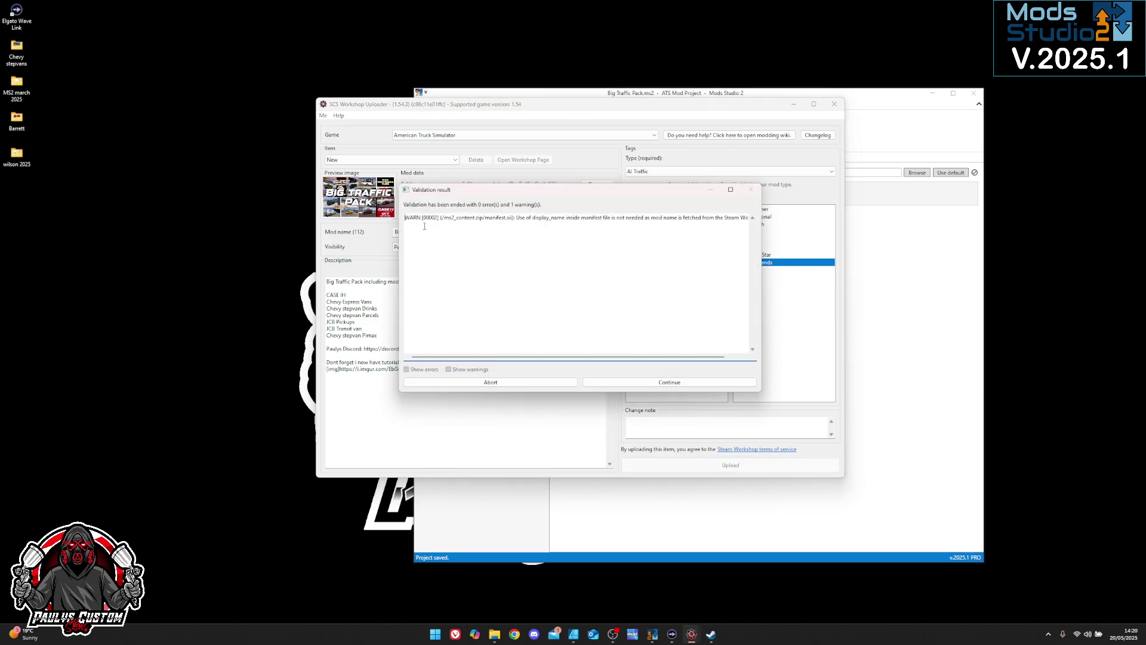
{"action": "left_click", "coordinate": [665, 383]}
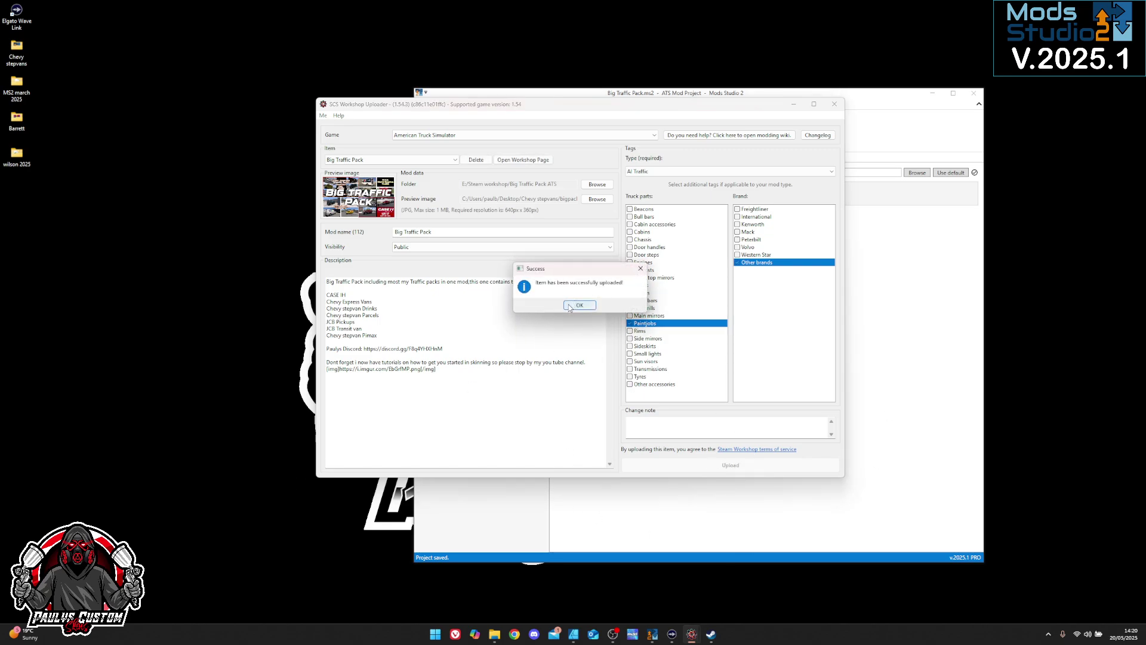
{"action": "left_click", "coordinate": [569, 306]}
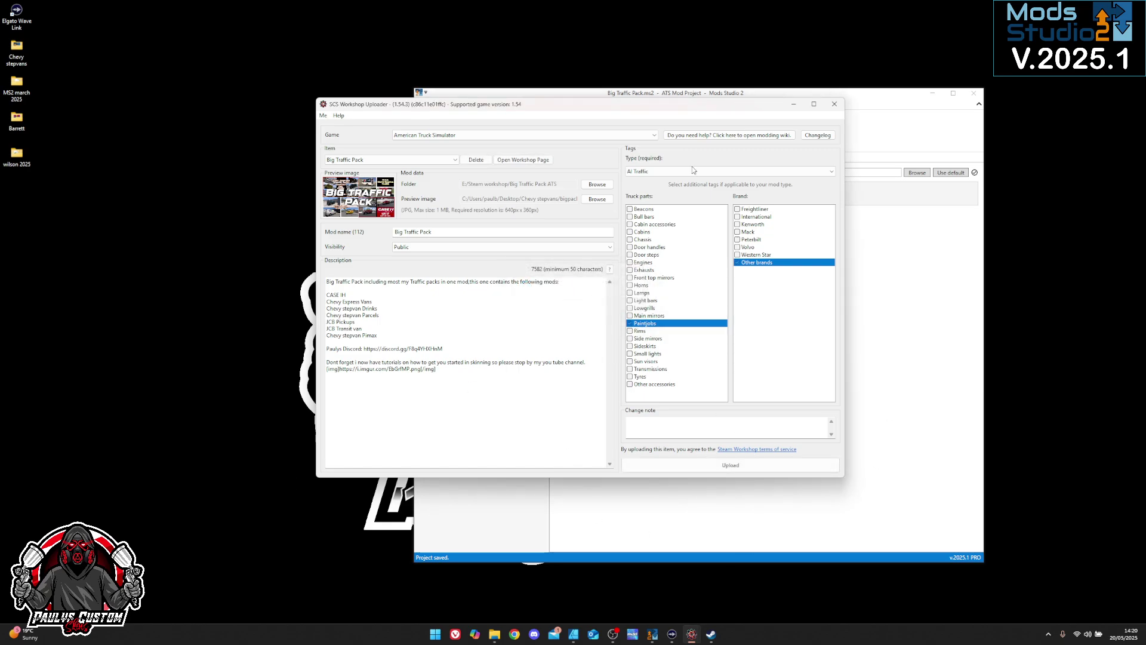
Step: Switch to Steam and open the Big Traffic Pack page from your own American Truck Simulator Workshop files
{"action": "left_click", "coordinate": [797, 105]}
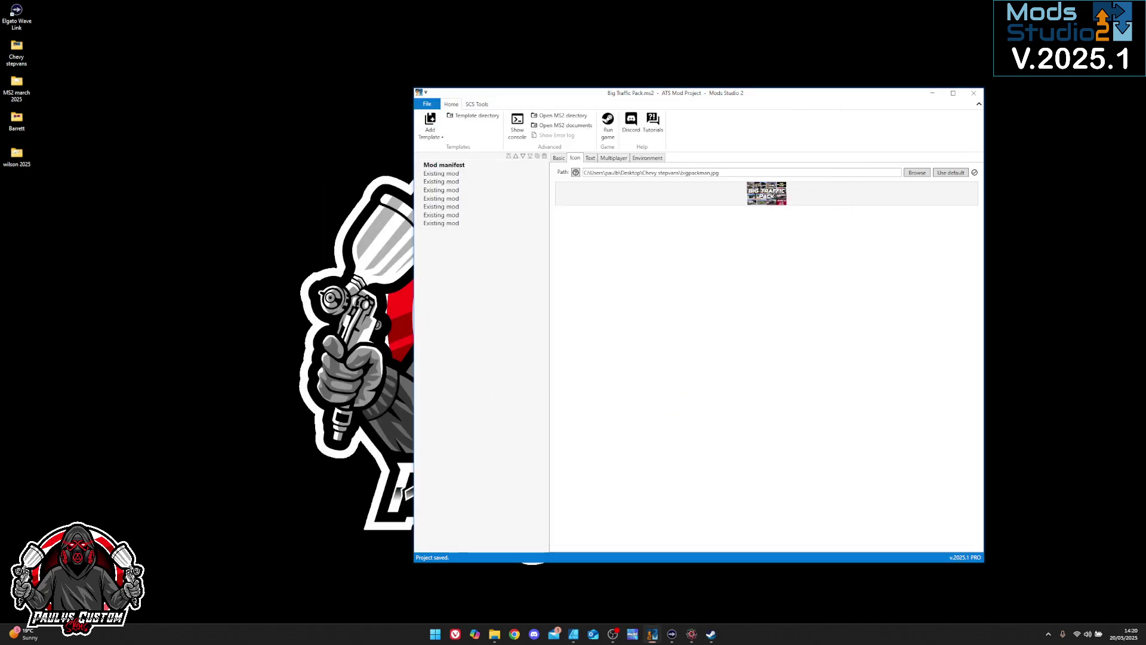
{"action": "left_click", "coordinate": [712, 635]}
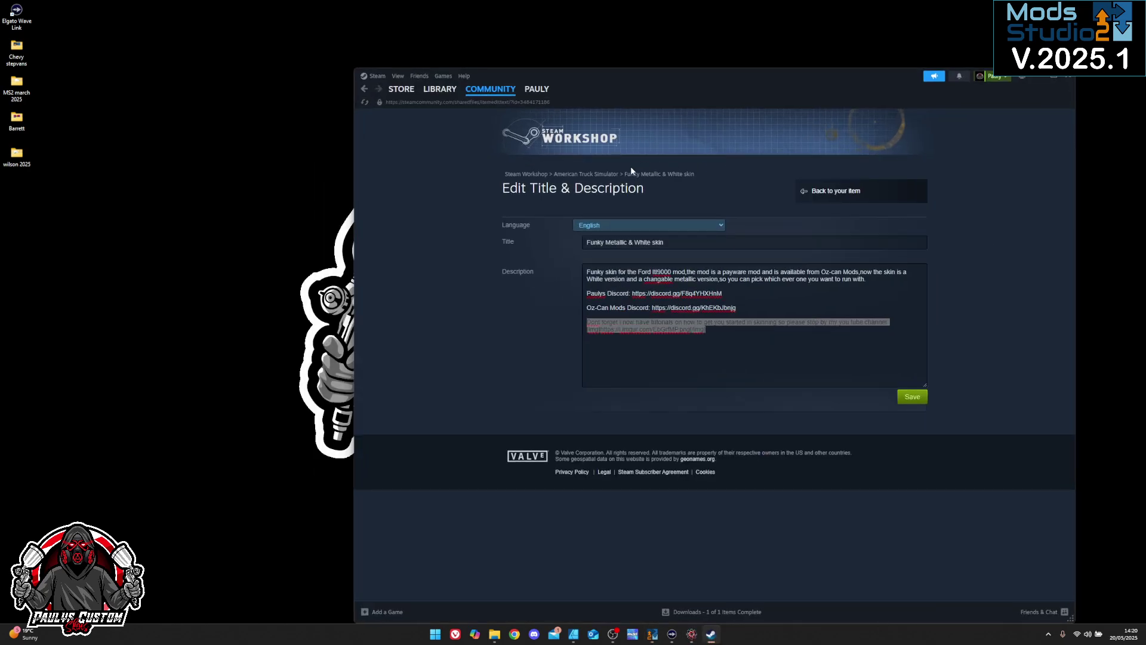
{"action": "left_click", "coordinate": [594, 175]}
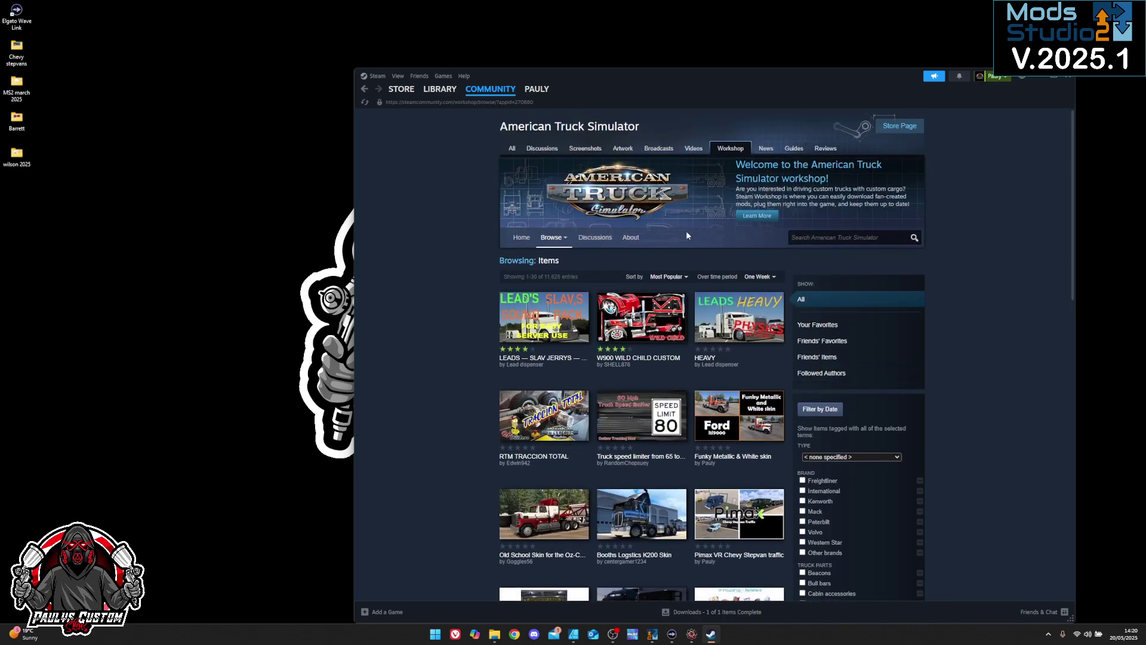
{"action": "left_click", "coordinate": [521, 238]}
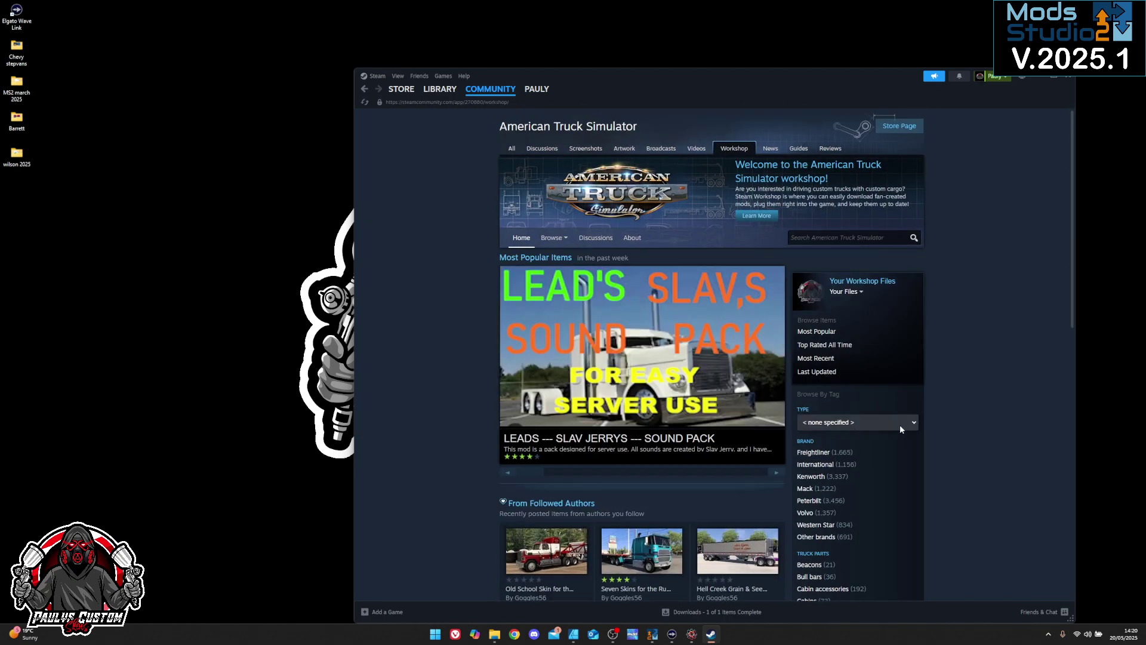
{"action": "left_click", "coordinate": [856, 293]}
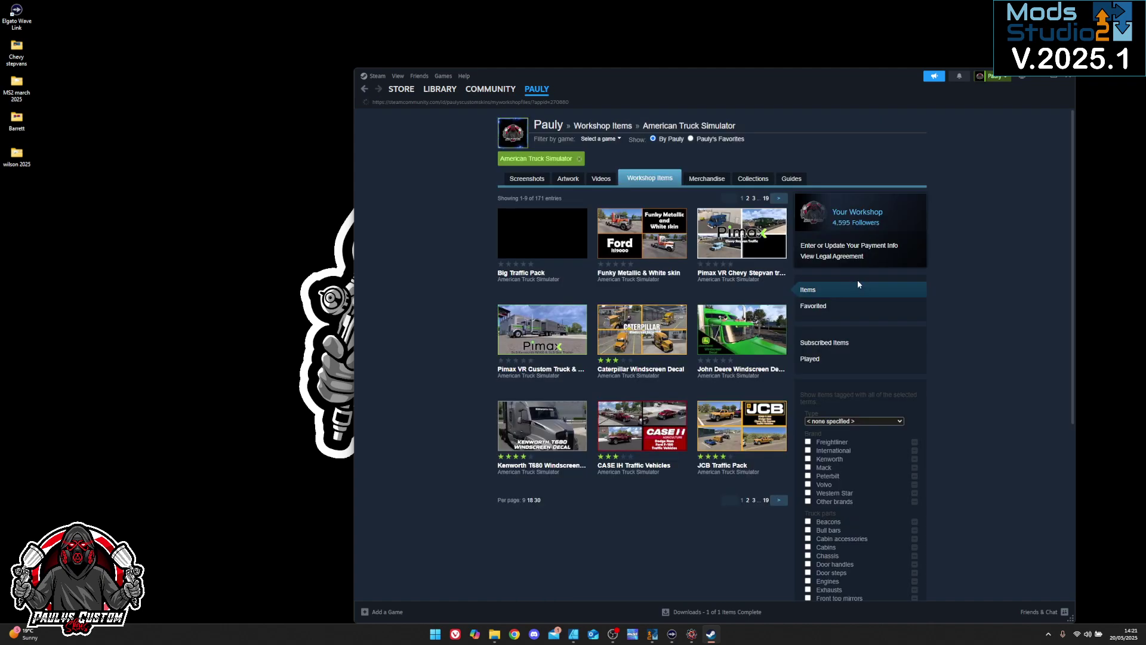
{"action": "left_click", "coordinate": [537, 235]}
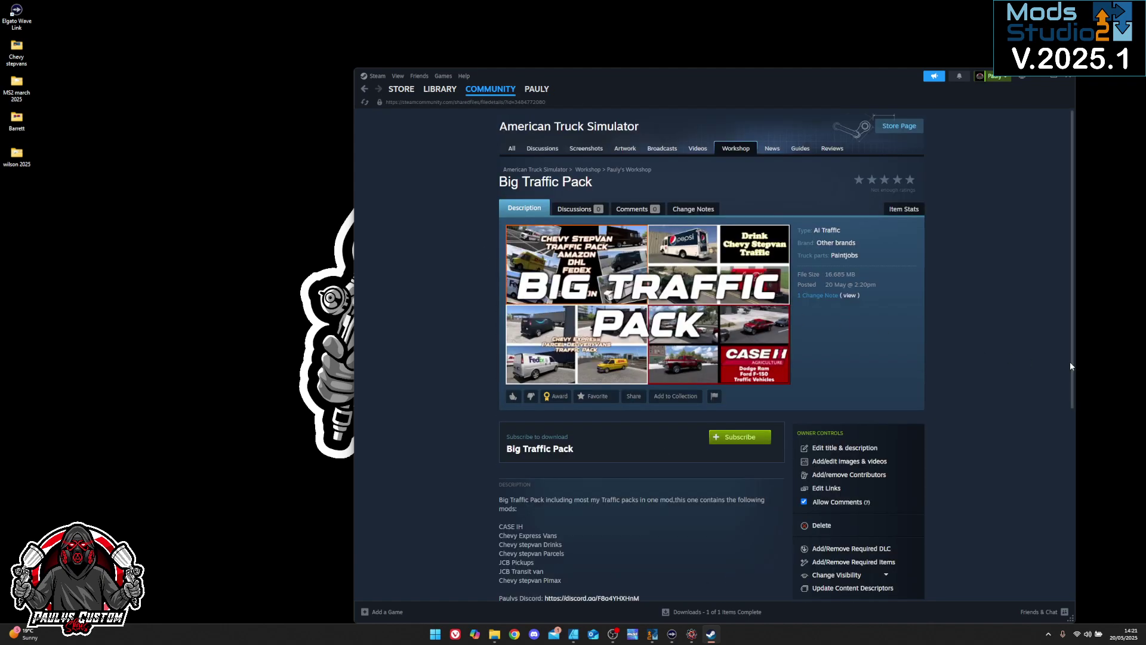
Step: Review the Big Traffic Pack Workshop page, including its preview image, tags, description and owner controls
{"action": "scroll", "coordinate": [980, 392], "scroll_direction": "down", "scroll_amount": 4}
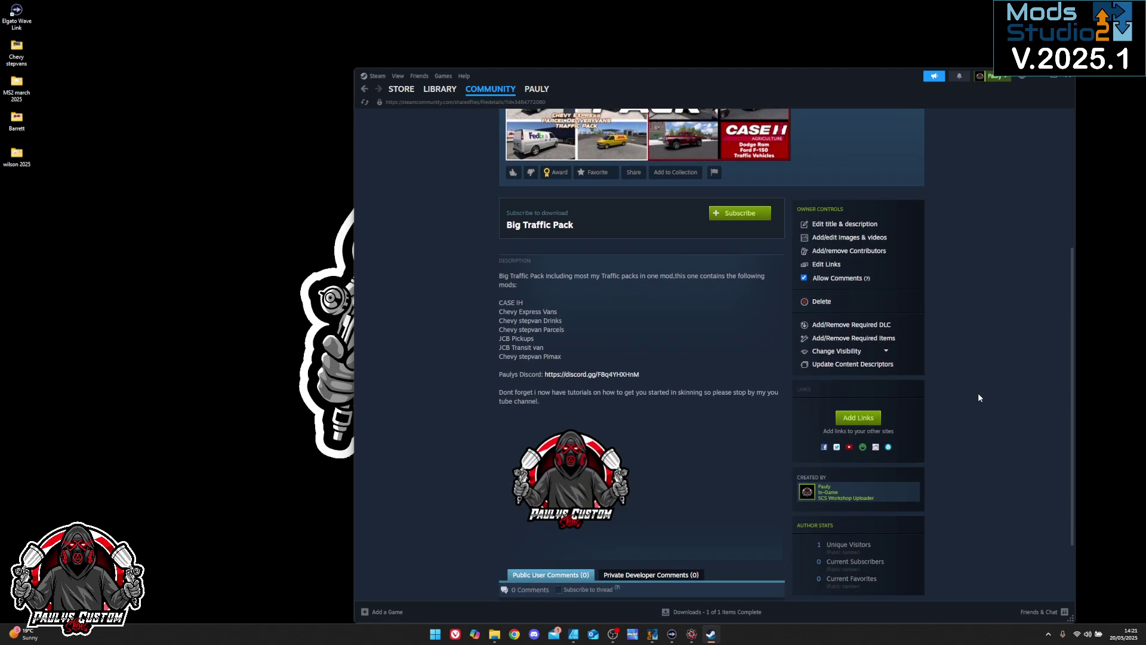
{"action": "scroll", "coordinate": [979, 397], "scroll_direction": "down", "scroll_amount": 1}
{"action": "scroll", "coordinate": [666, 457], "scroll_direction": "up", "scroll_amount": 1}
{"action": "left_click_drag", "start_coordinate": [689, 76], "coordinate": [618, 45]}
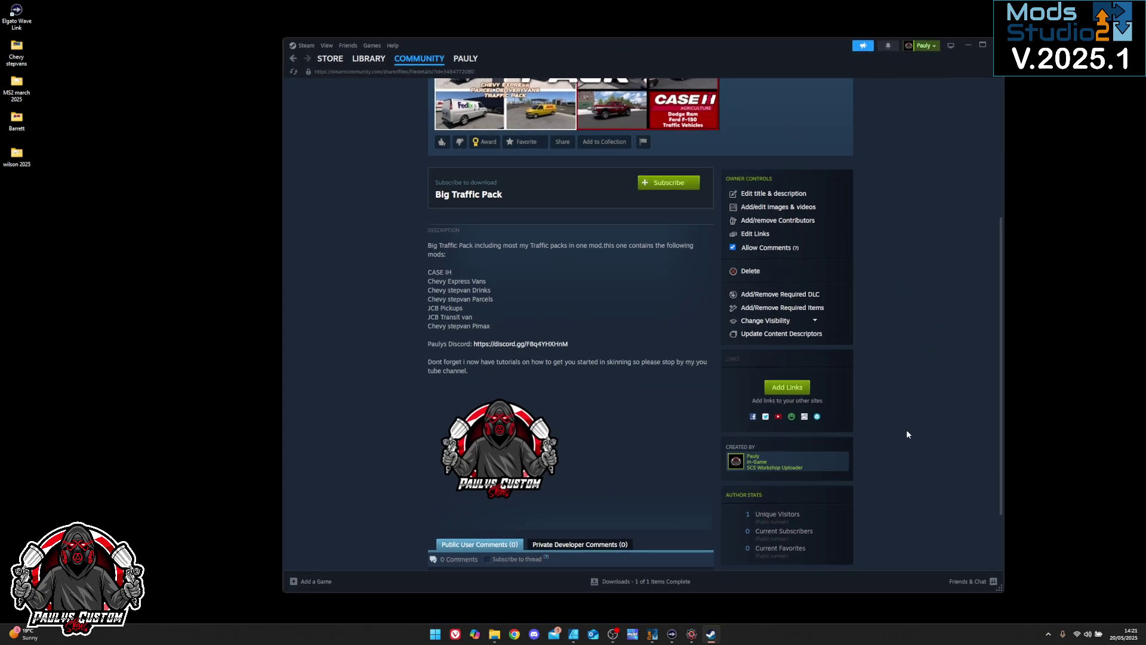
{"action": "scroll", "coordinate": [907, 434], "scroll_direction": "up", "scroll_amount": 2}
{"action": "scroll", "coordinate": [906, 434], "scroll_direction": "down", "scroll_amount": 1}
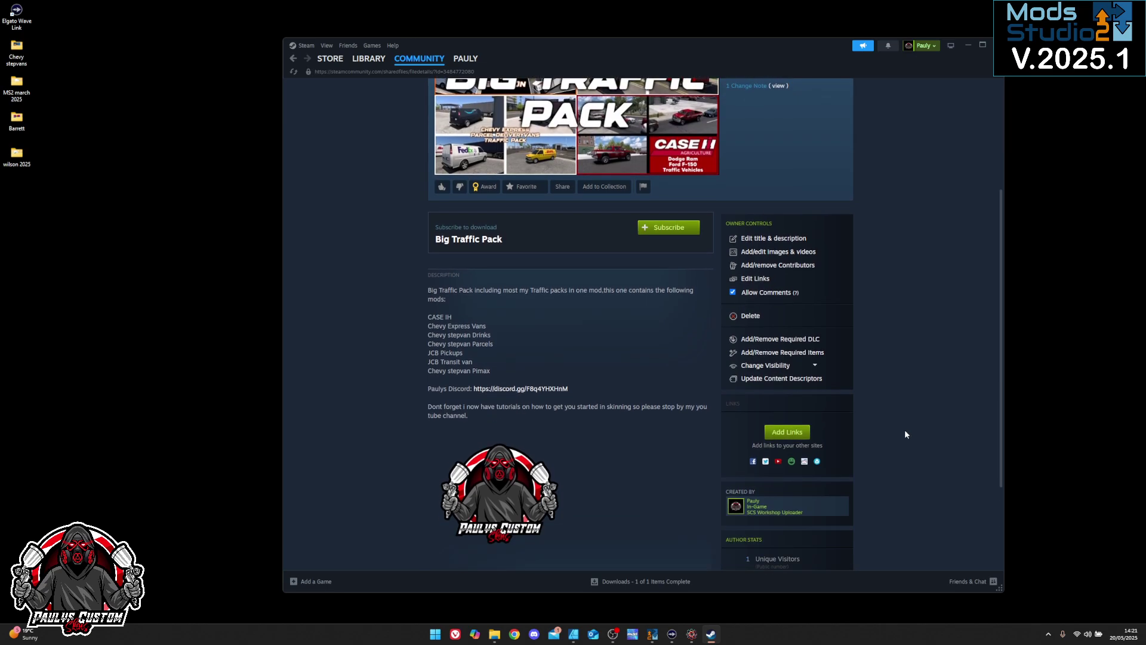
{"action": "scroll", "coordinate": [906, 434], "scroll_direction": "up", "scroll_amount": 3}
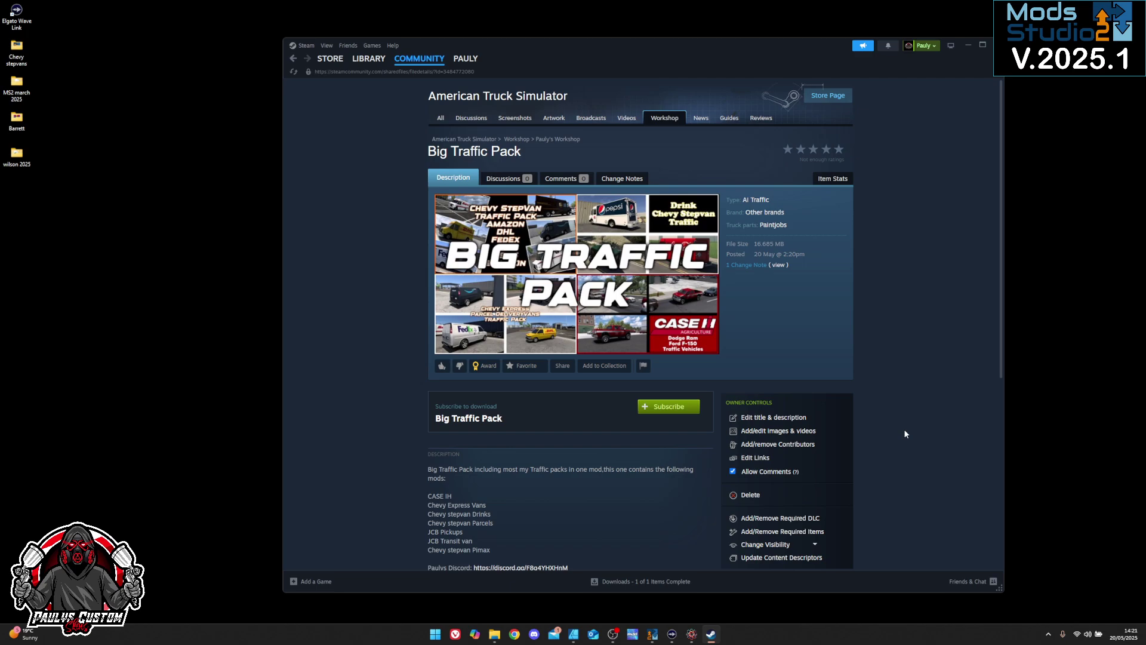
{"action": "scroll", "coordinate": [562, 538], "scroll_direction": "down", "scroll_amount": 3}
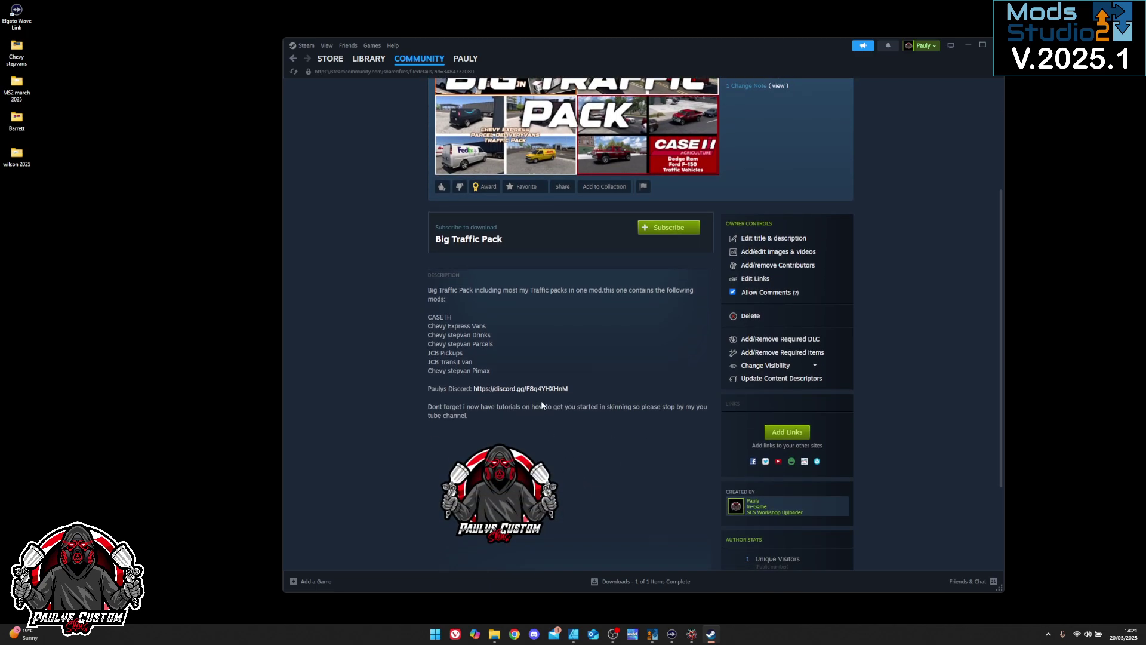